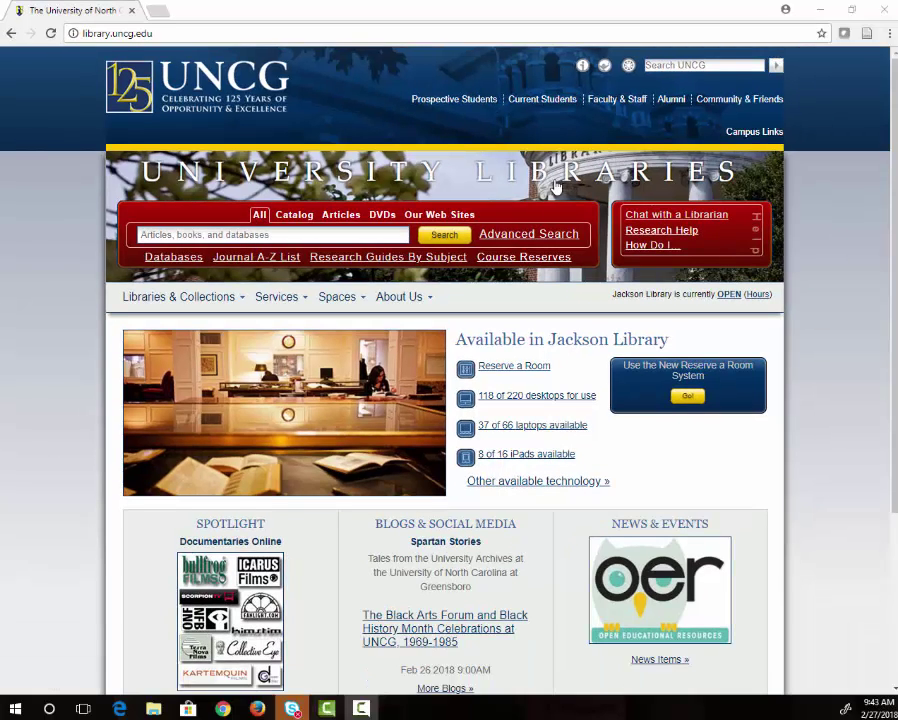
# Go from Research Guides By Subject through Educational Research Methodology to the ERM 604 guide.
pyautogui.click(373, 258)
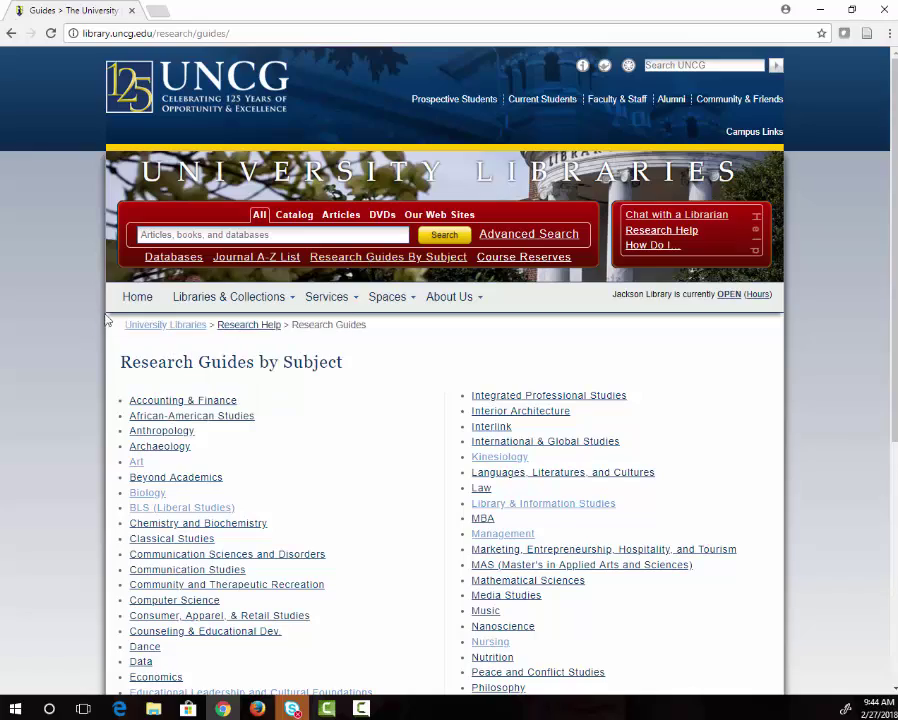
pyautogui.scroll(-1, 68, 328)
pyautogui.scroll(-1, 68, 328)
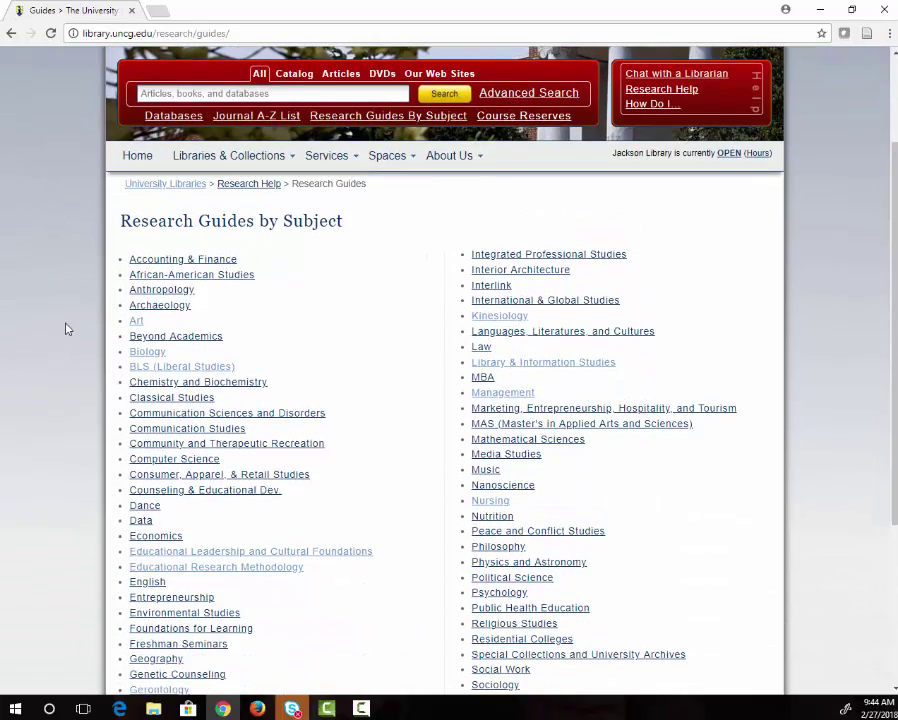
pyautogui.scroll(-1, 66, 328)
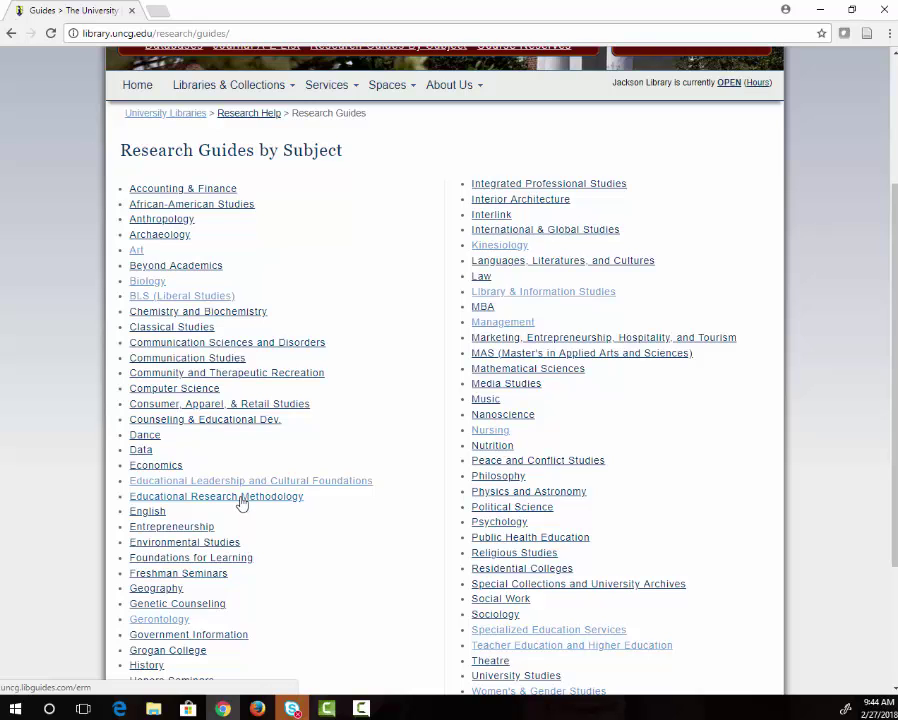
pyautogui.click(239, 499)
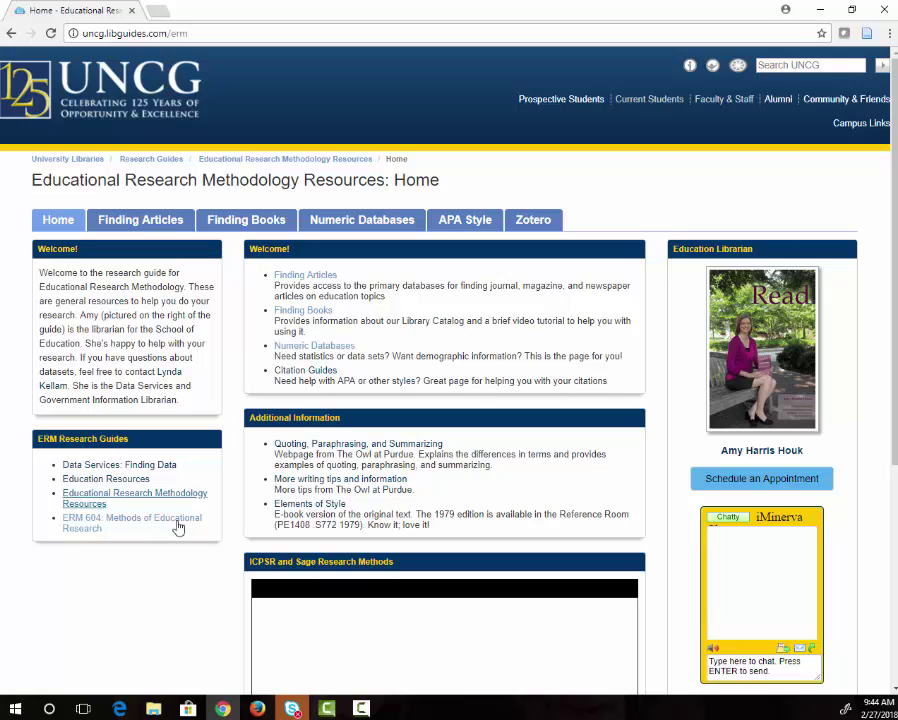
pyautogui.click(112, 520)
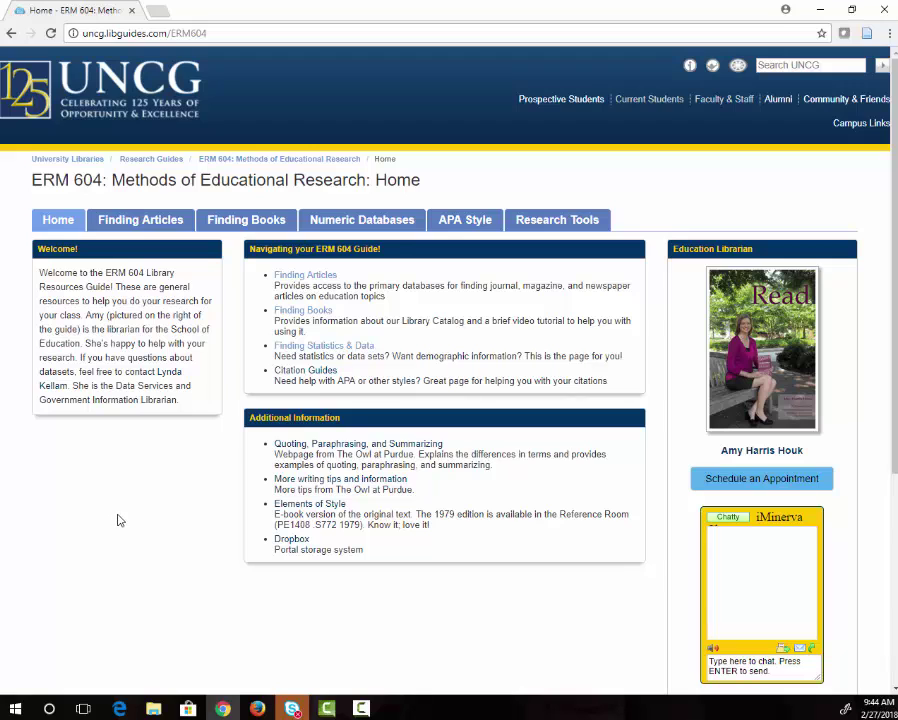
# Run an Education Source advanced search for inclusion AND preschool, returning 643 results.
pyautogui.click(148, 224)
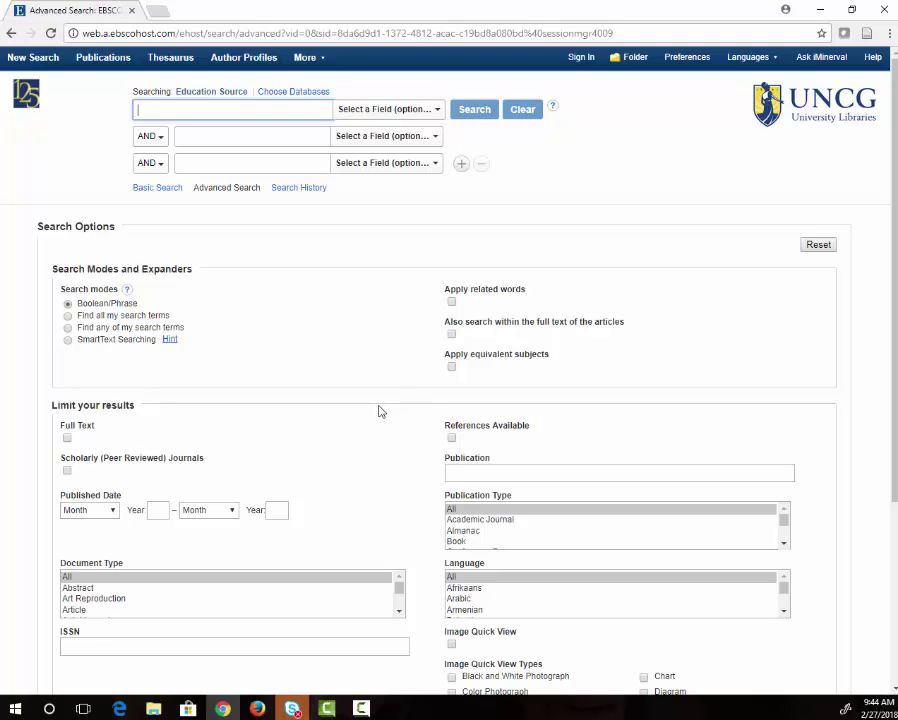
pyautogui.write('inclusion')
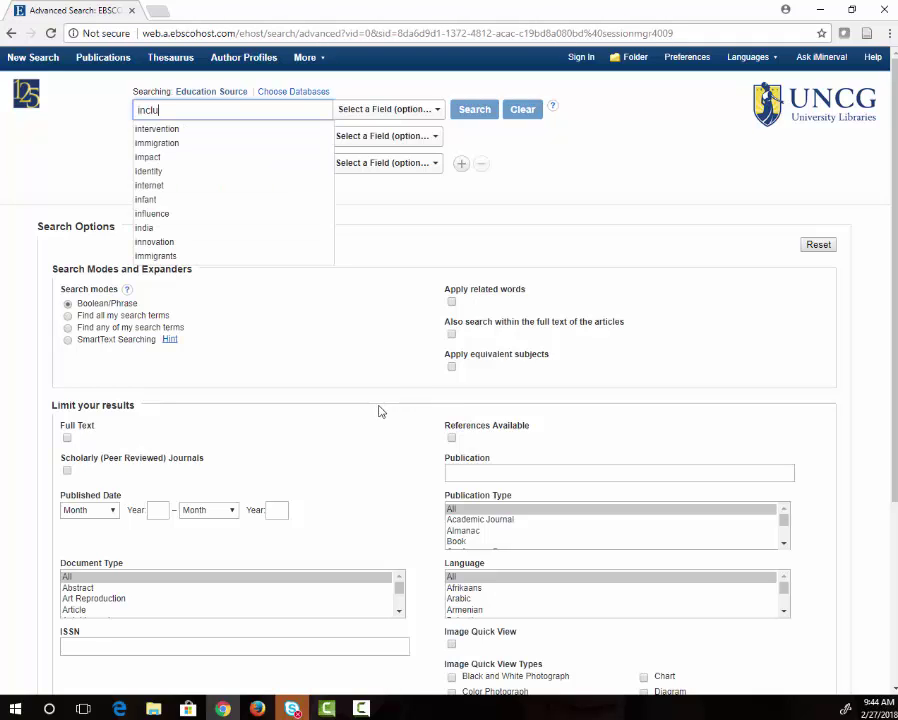
pyautogui.press('Tab')
pyautogui.press('Tab')
pyautogui.press('Tab')
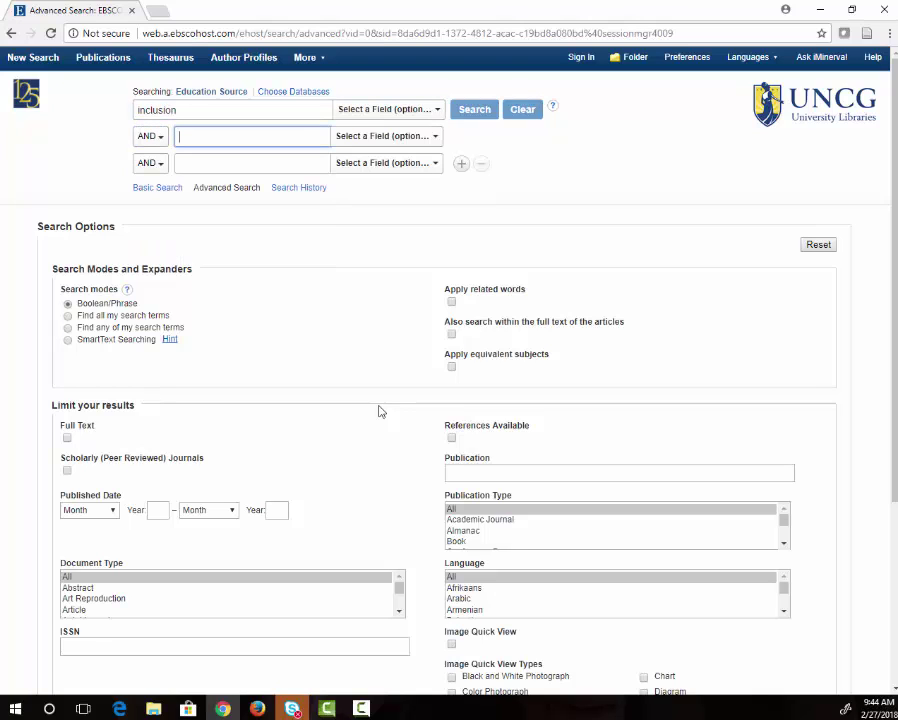
pyautogui.write('preschool')
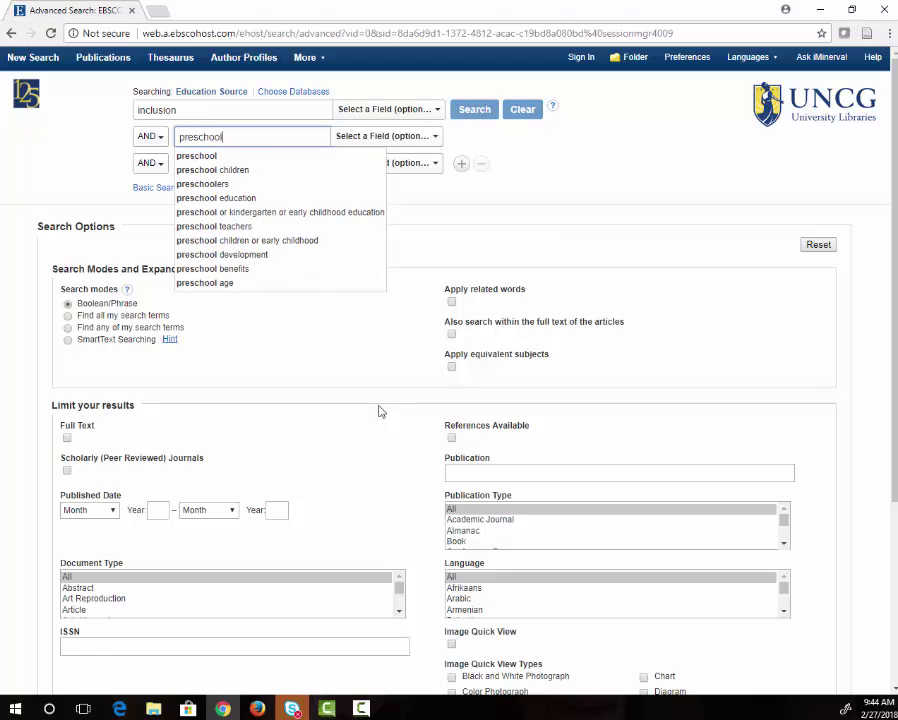
pyautogui.press('Return')
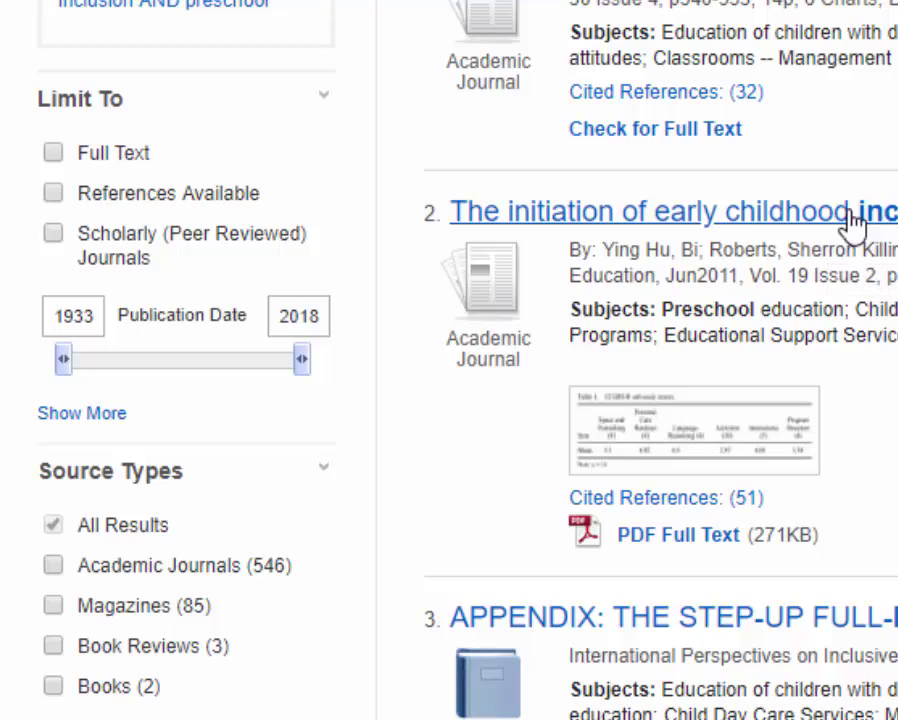
# Limit results to Scholarly (Peer Reviewed) Journals published 2008–2018, leaving 337 results.
pyautogui.click(53, 235)
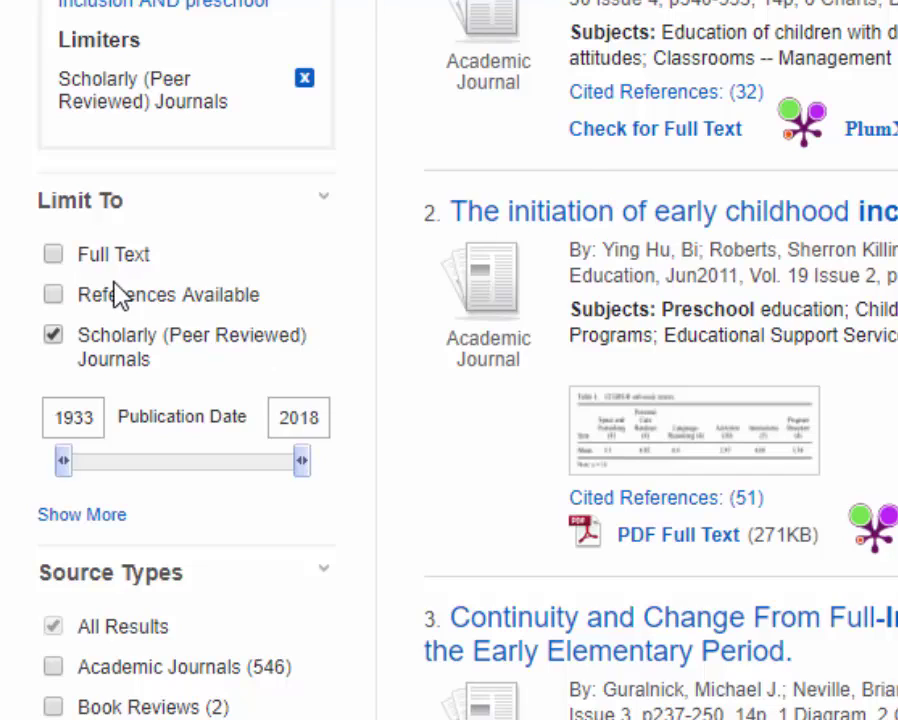
pyautogui.moveTo(64, 462); pyautogui.dragTo(281, 459)
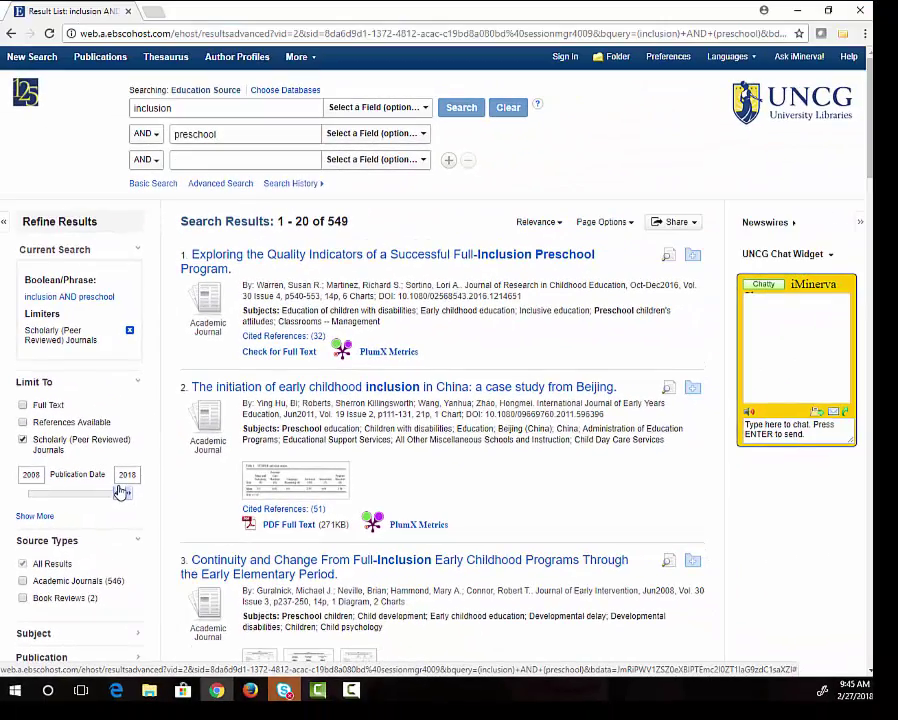
pyautogui.moveTo(120, 492); pyautogui.dragTo(121, 492)
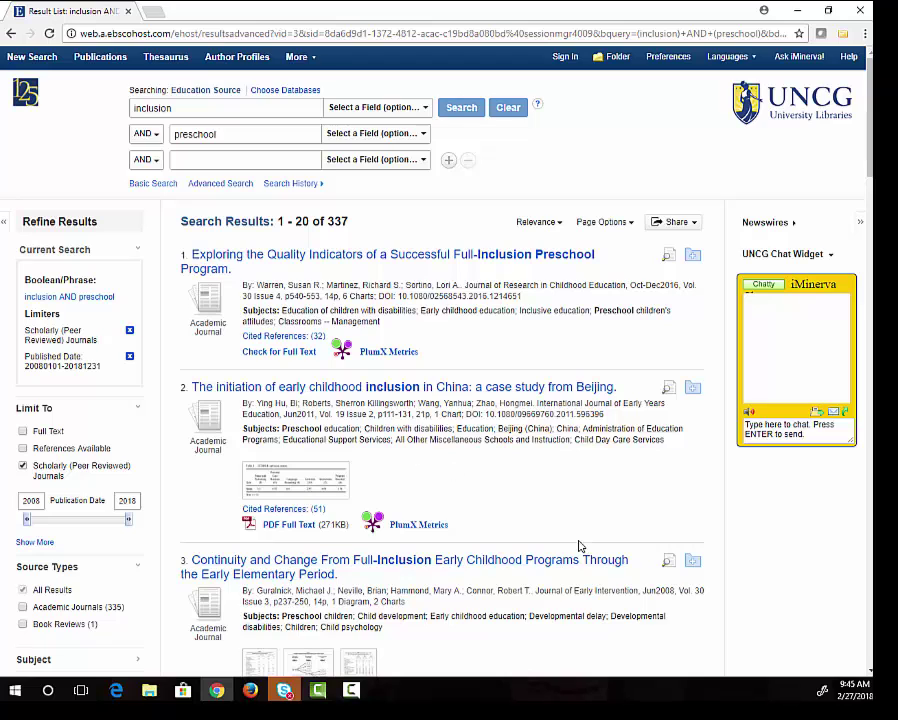
# Open the Detailed Record for result 5, the Boston Prekindergarten Program school readiness article.
pyautogui.scroll(-2, 578, 545)
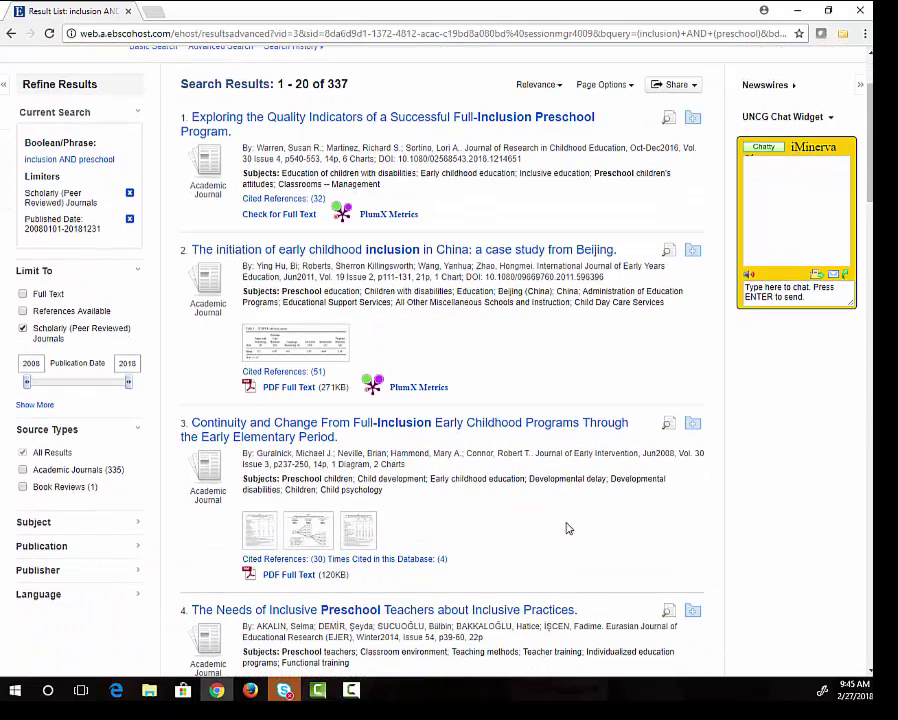
pyautogui.scroll(-5, 570, 510)
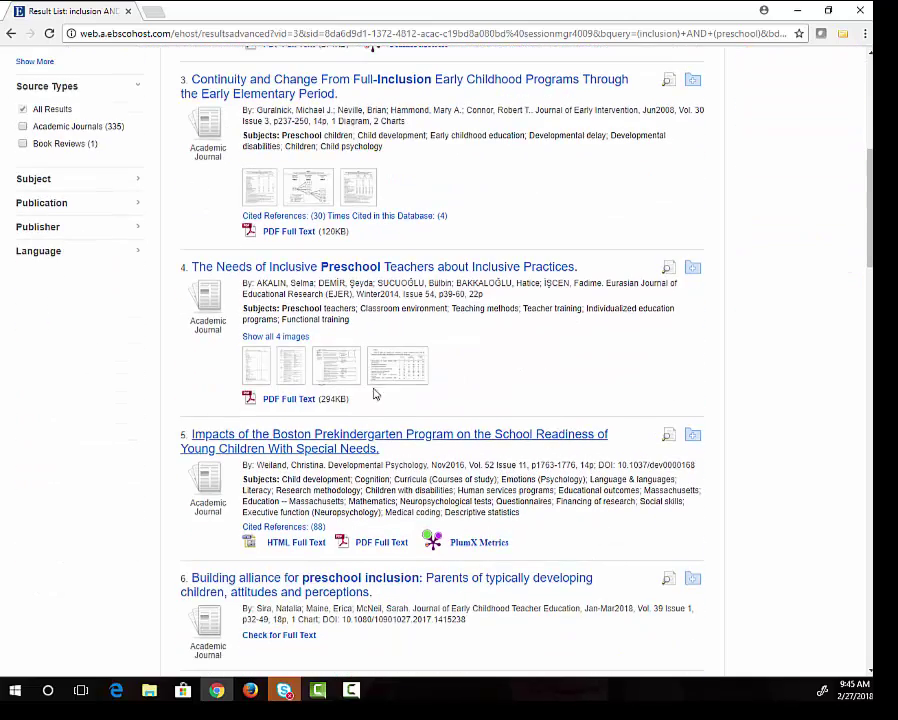
pyautogui.click(307, 452)
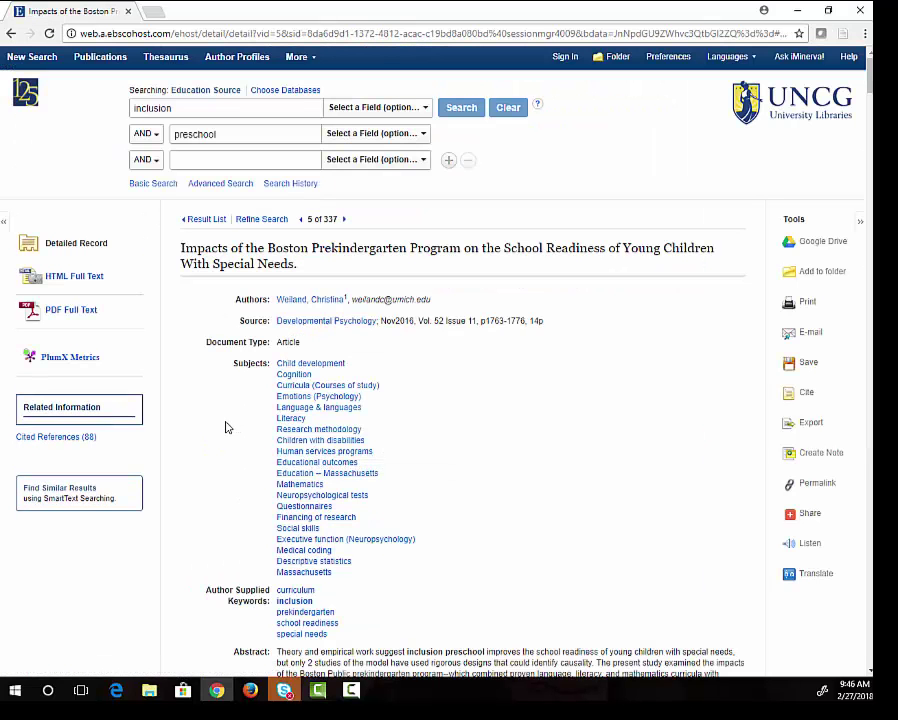
pyautogui.scroll(-1, 223, 429)
pyautogui.scroll(-4, 224, 432)
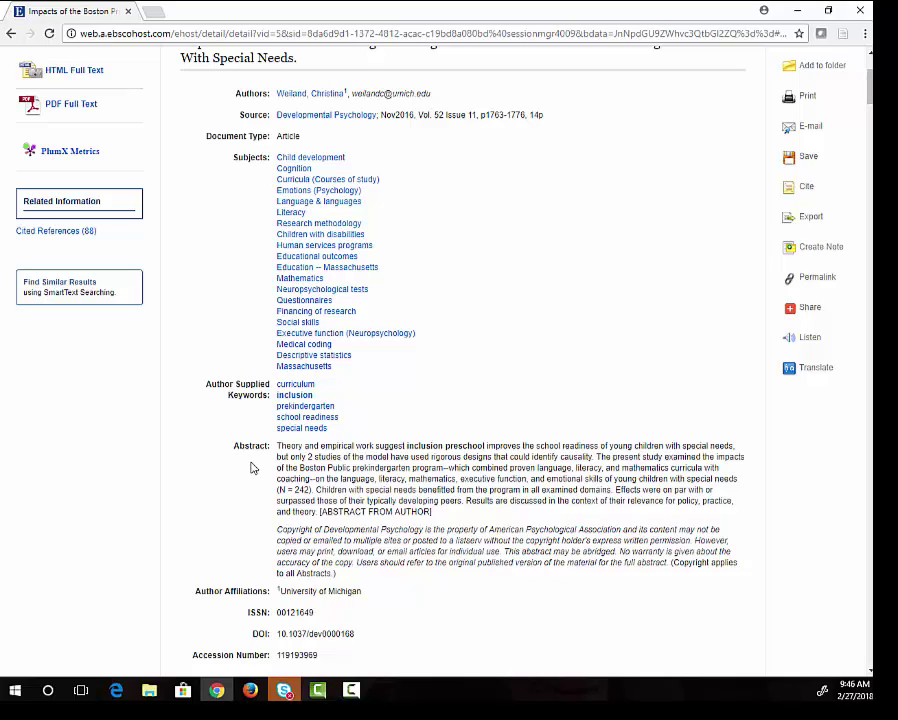
# View the article's PDF full text, then look at its E-mail and Save options.
pyautogui.click(70, 106)
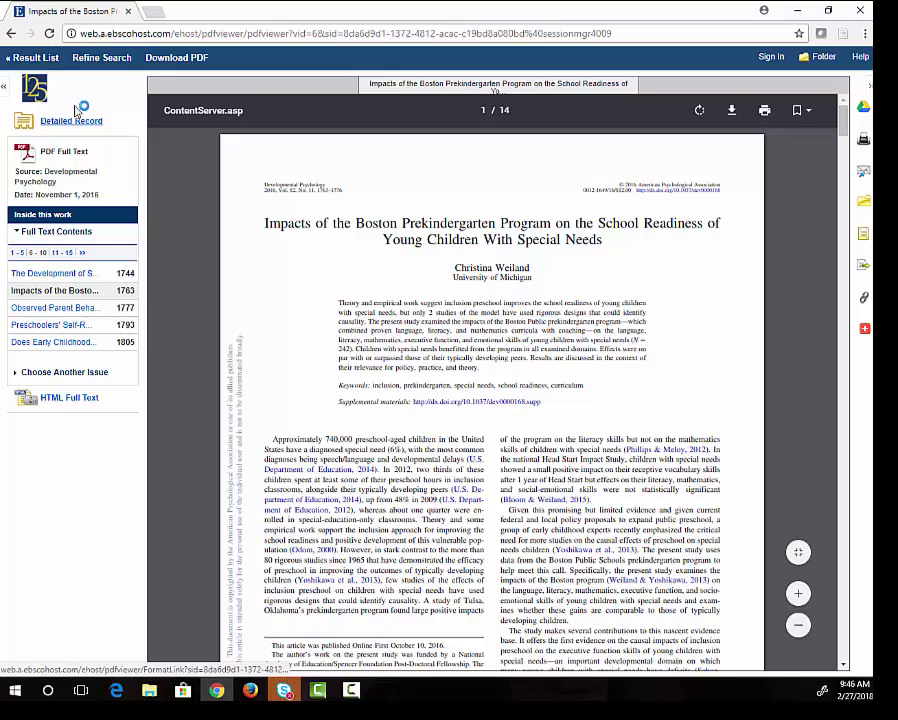
pyautogui.click(11, 34)
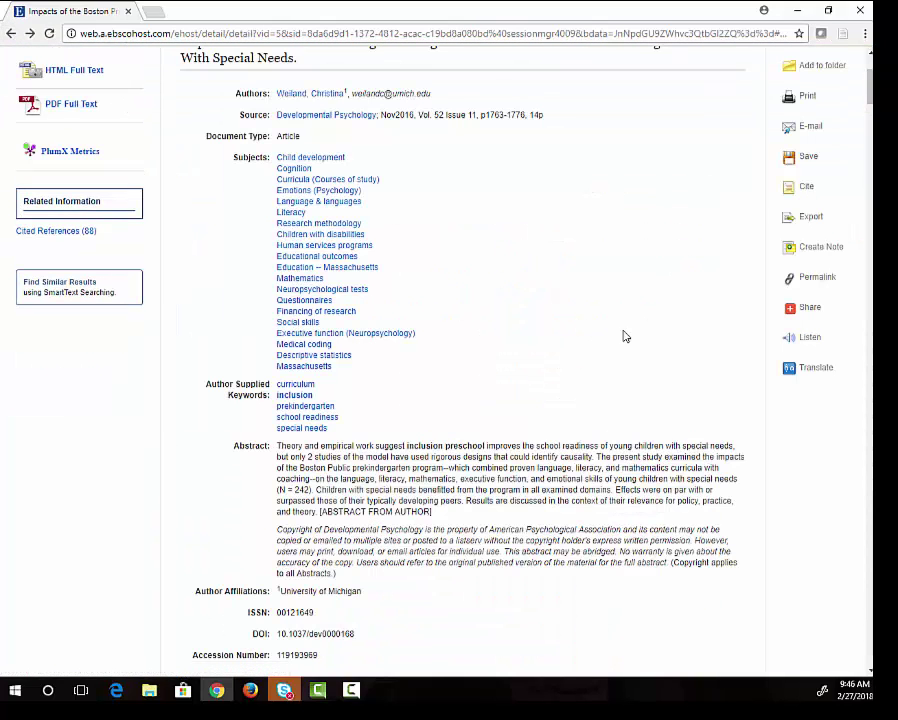
pyautogui.click(811, 127)
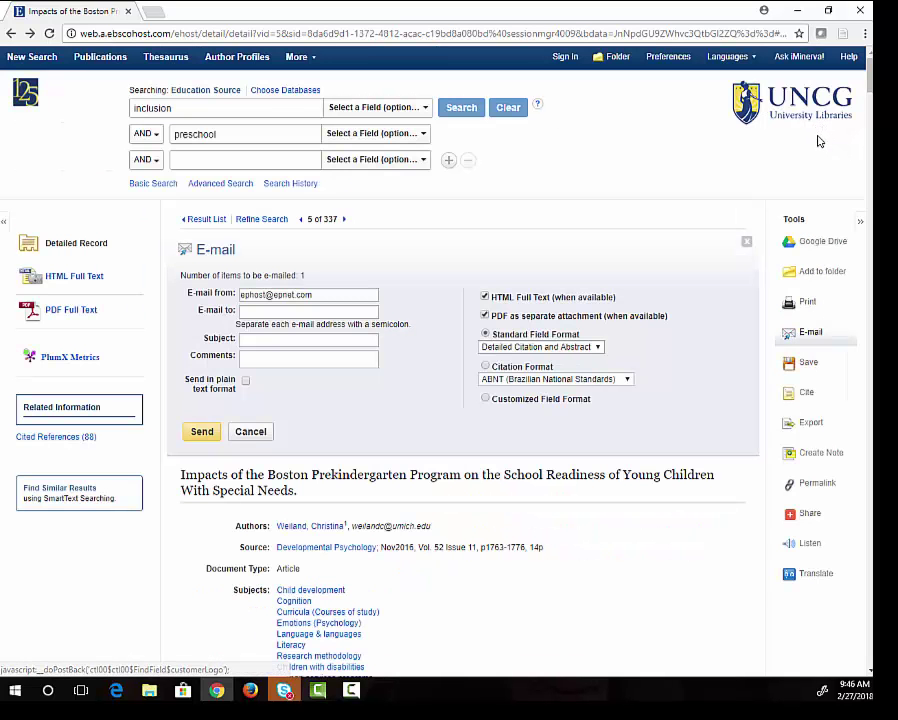
pyautogui.click(808, 364)
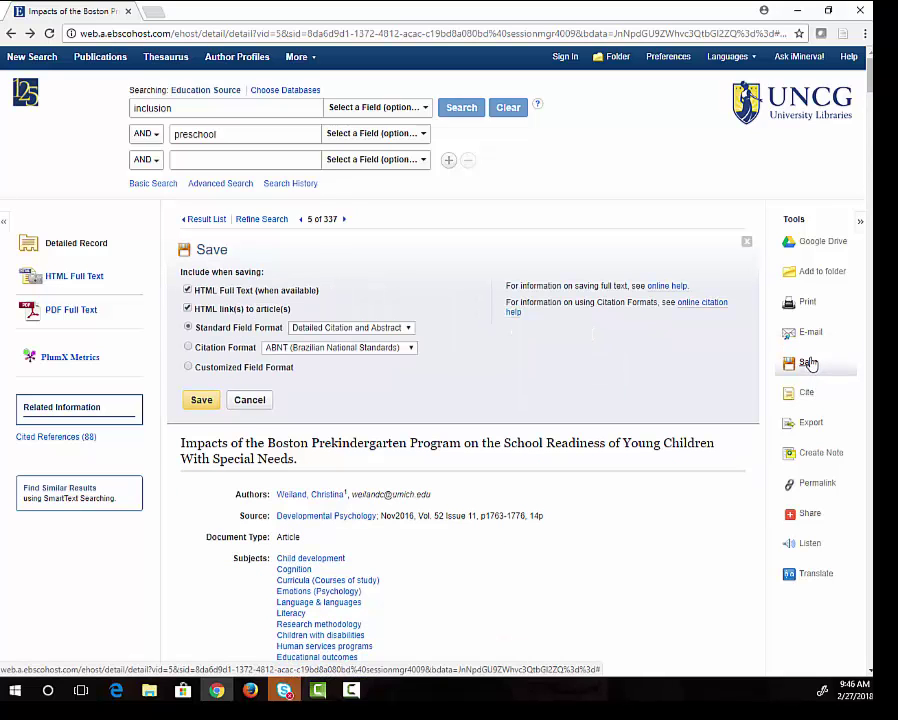
# Get the record's permalink, then show citations in ABNT, AMA, APA and Chicago/Turabian styles.
pyautogui.click(818, 484)
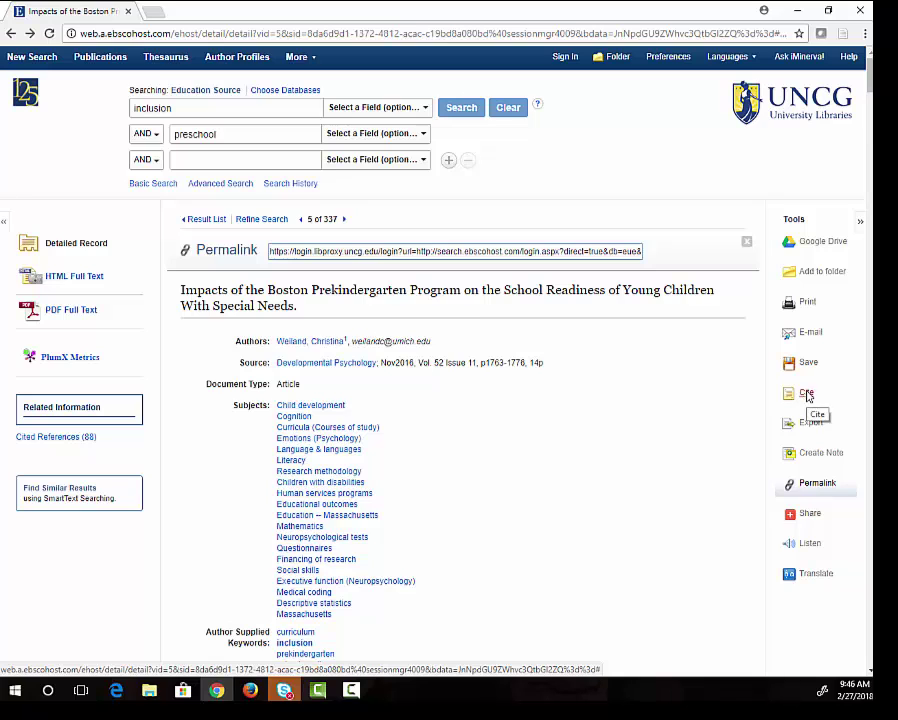
pyautogui.click(806, 395)
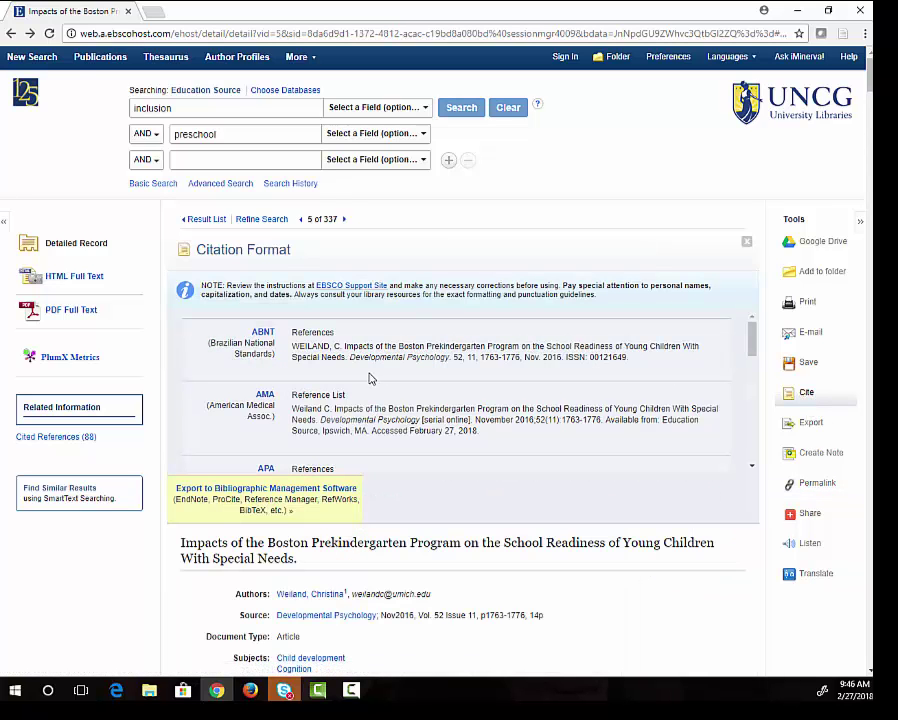
pyautogui.scroll(-1, 466, 381)
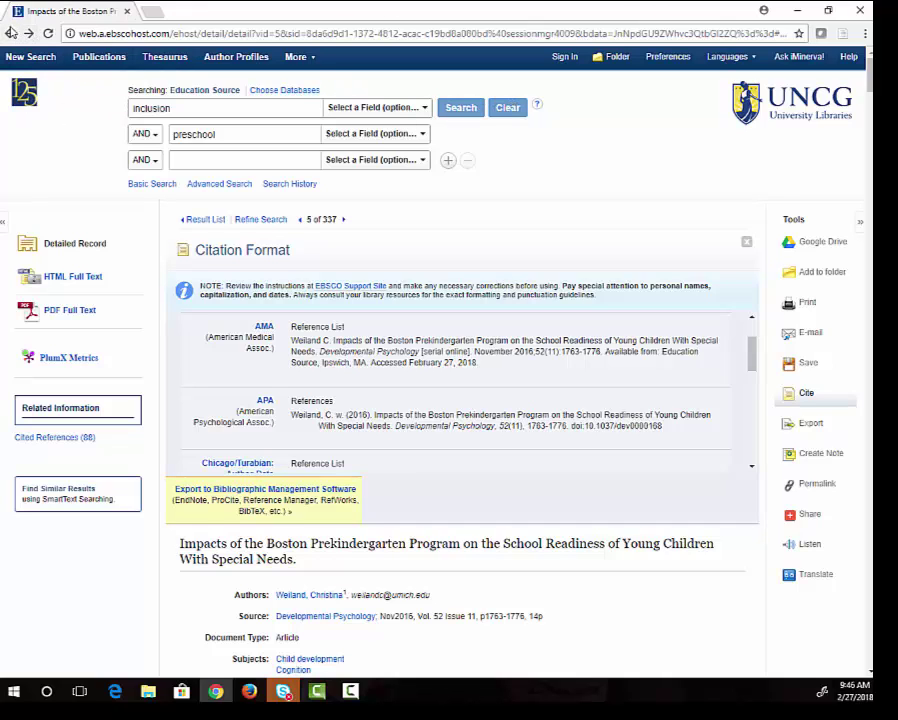
# Go back to the inclusion AND preschool result list, browse it, then open the UNCG library home page.
pyautogui.click(11, 34)
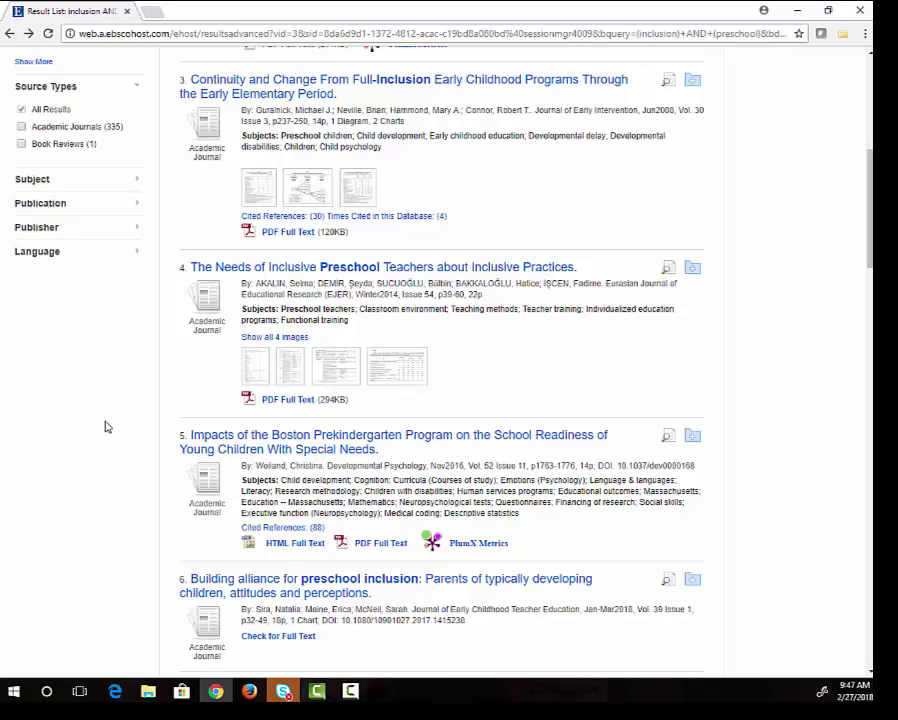
pyautogui.scroll(-3, 110, 440)
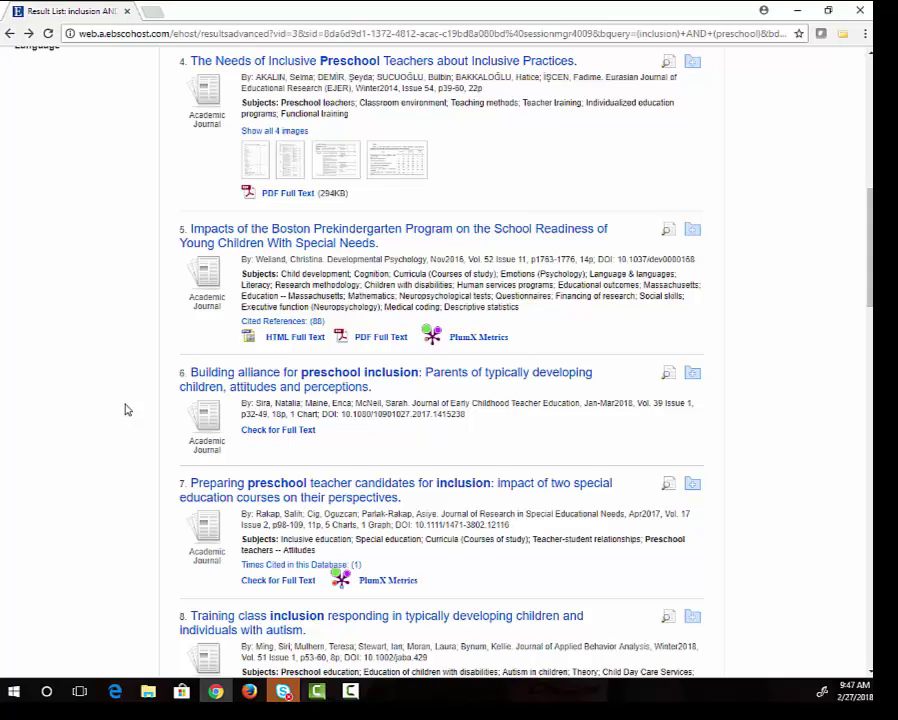
pyautogui.scroll(1, 88, 412)
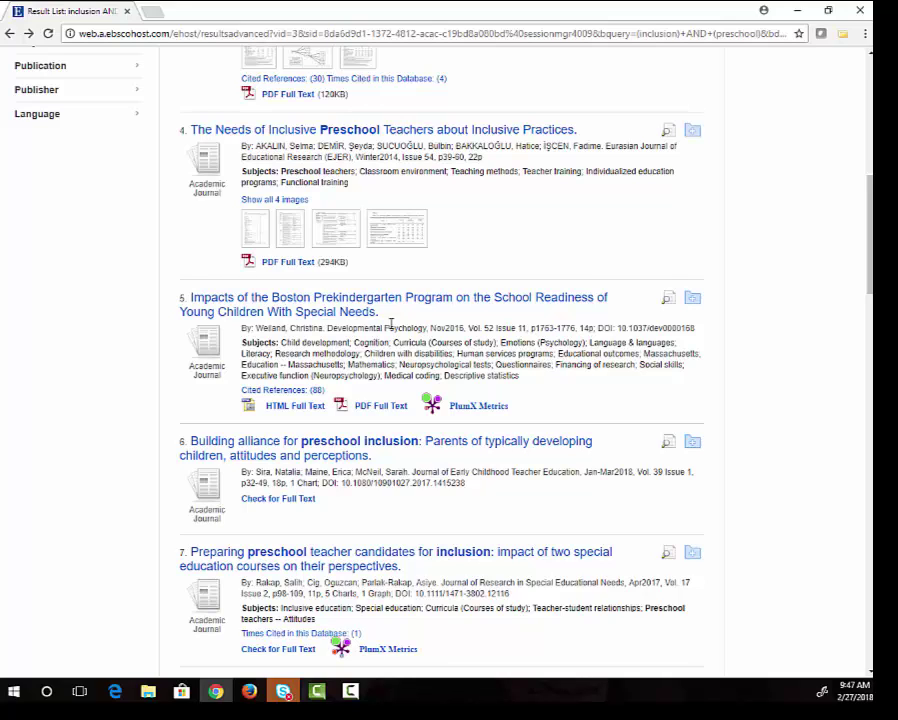
pyautogui.scroll(10, 734, 328)
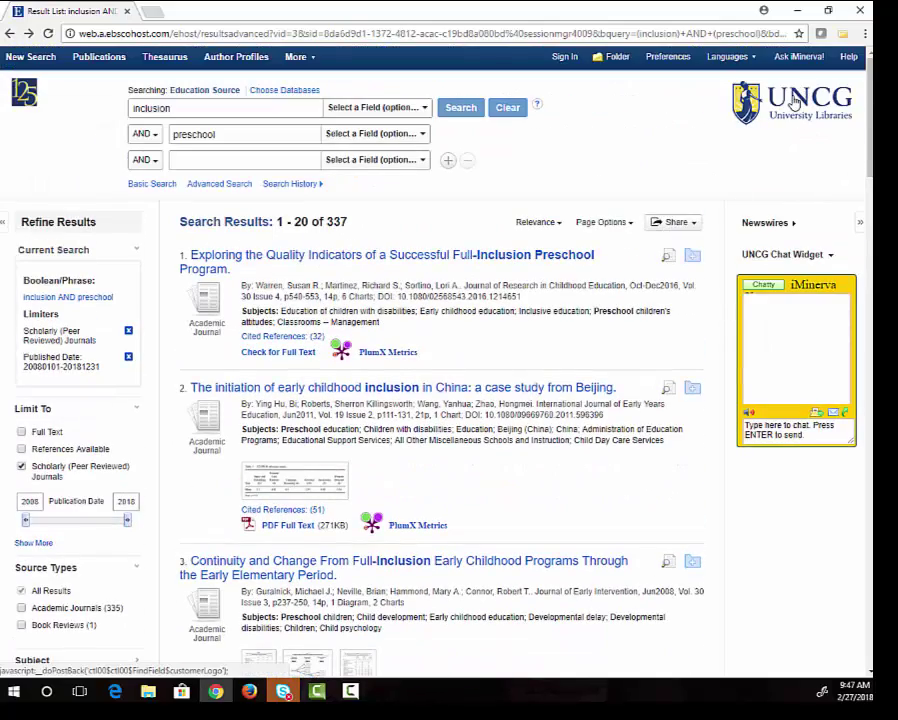
pyautogui.click(793, 103)
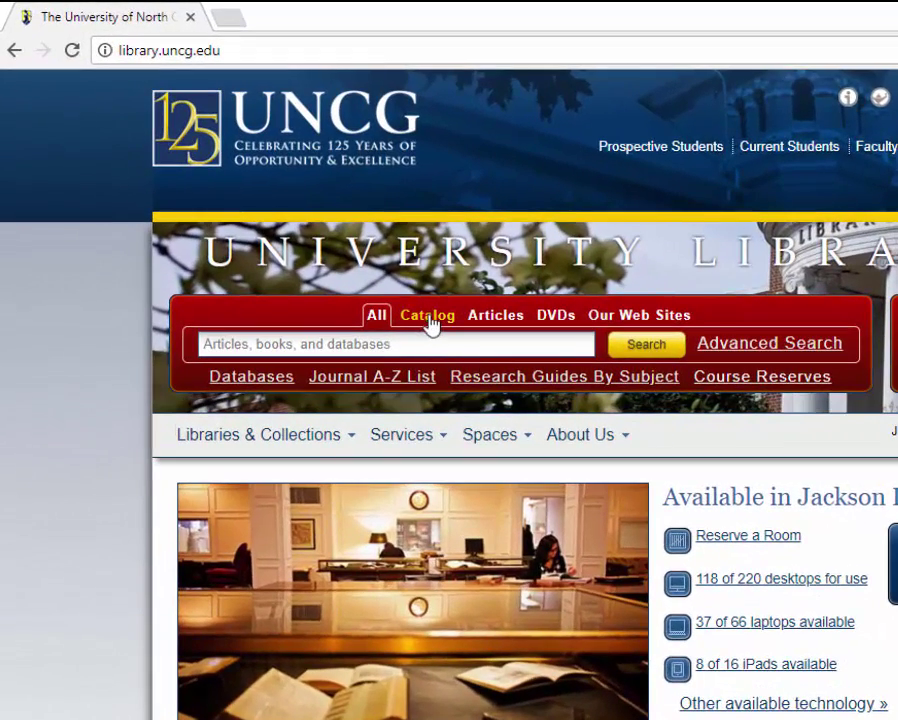
# Choose the Catalog tab and enter inclusion AND preschool in the search box.
pyautogui.click(427, 318)
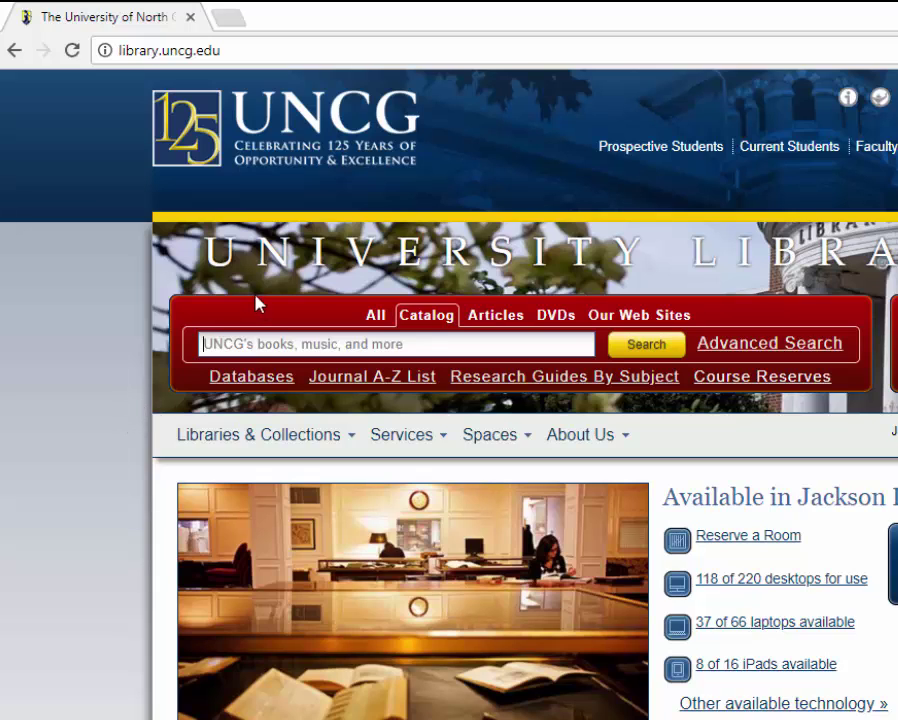
pyautogui.write('inc')
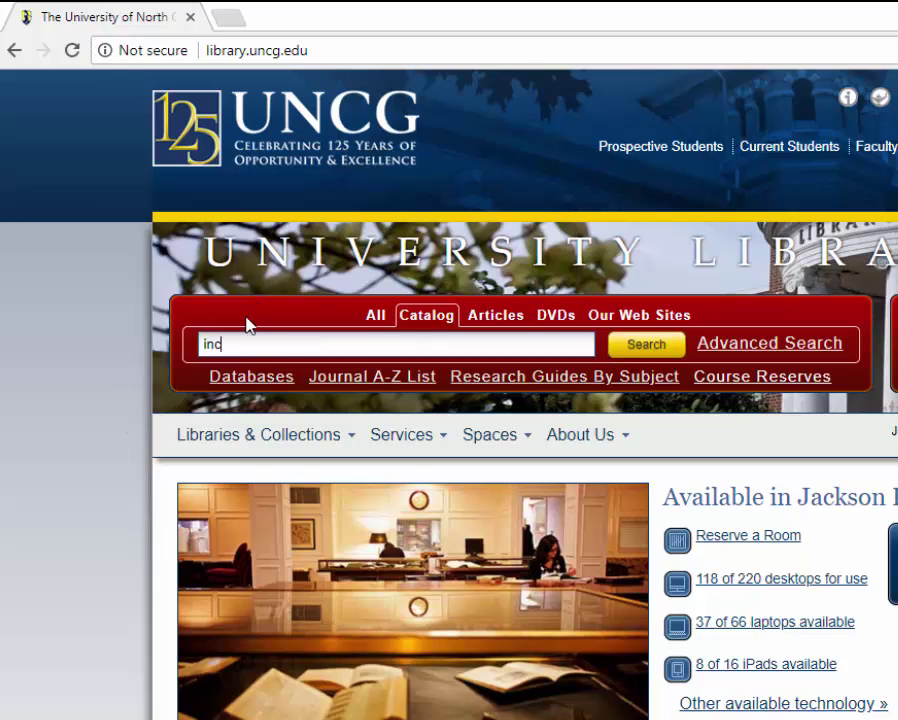
pyautogui.write('lusion AND preschool')
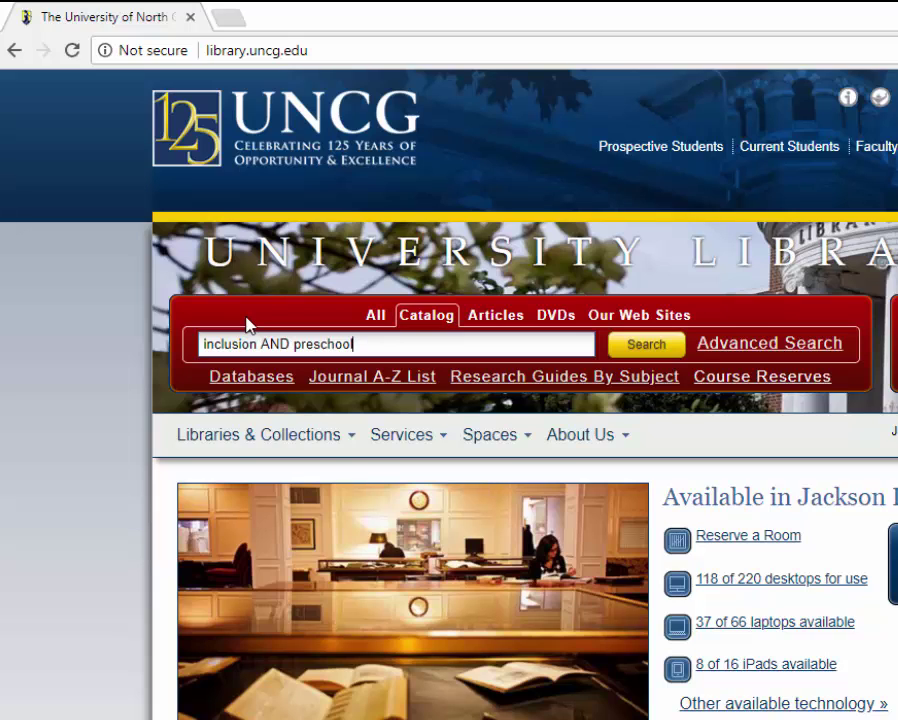
# Search the catalog for inclusion AND preschool (68 results) and show the First steps to preschool inclusion eBook link.
pyautogui.click(635, 345)
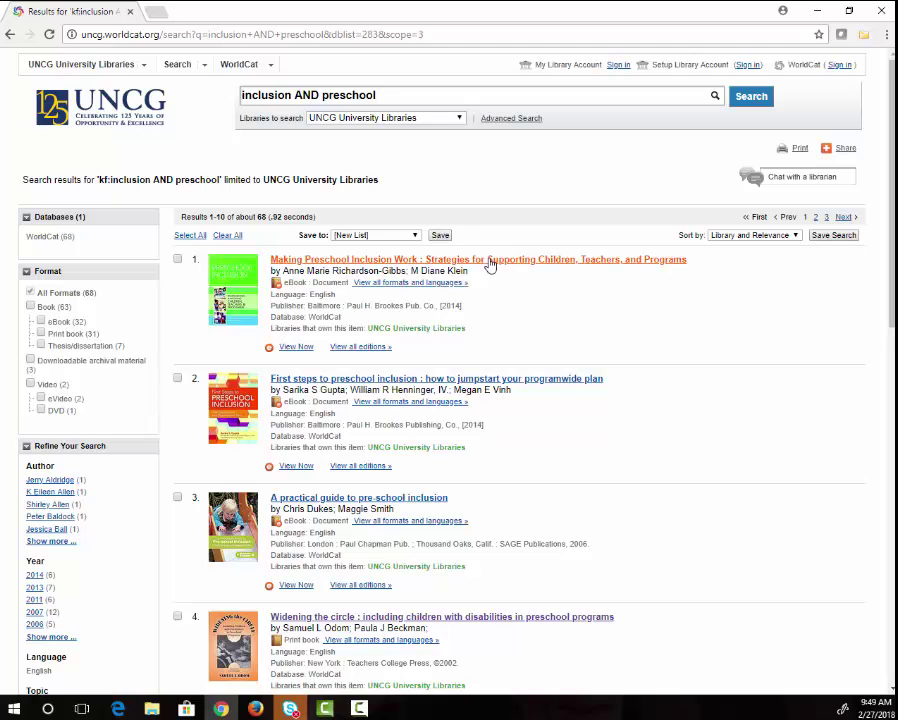
pyautogui.scroll(-2, 505, 278)
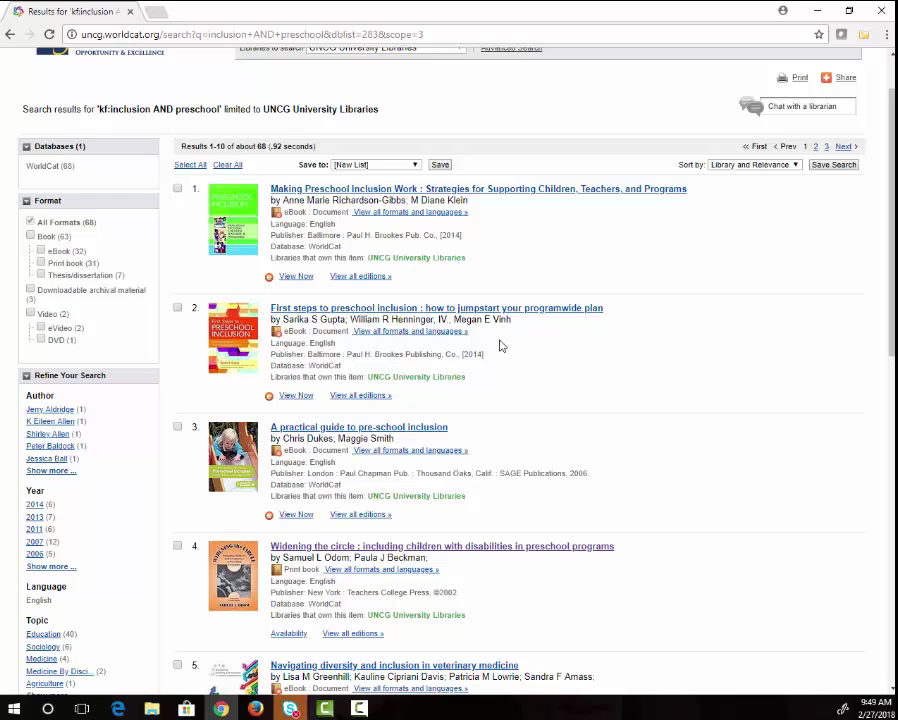
pyautogui.click(285, 398)
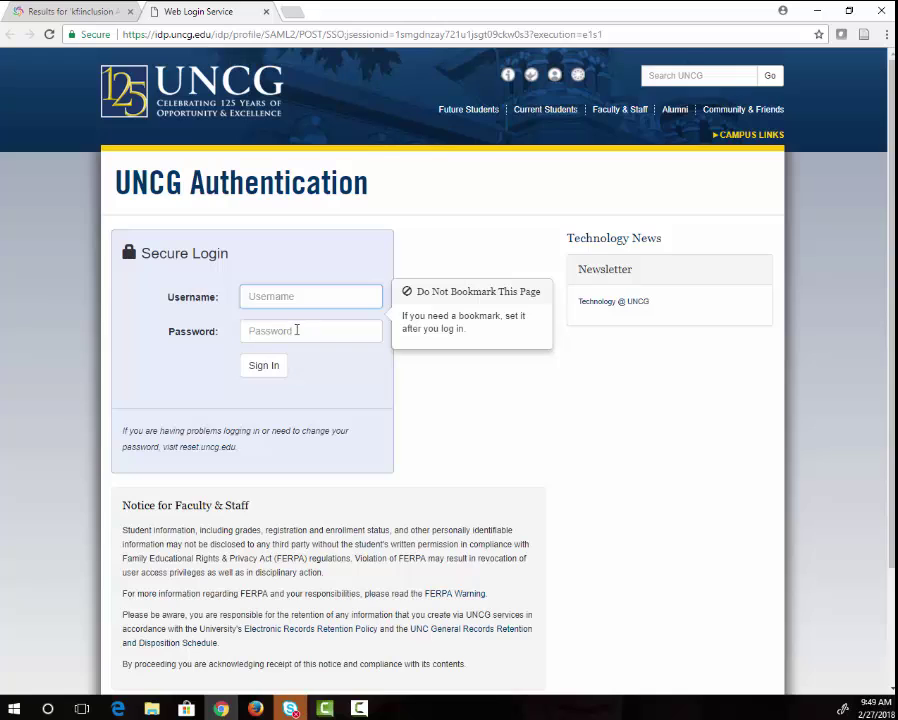
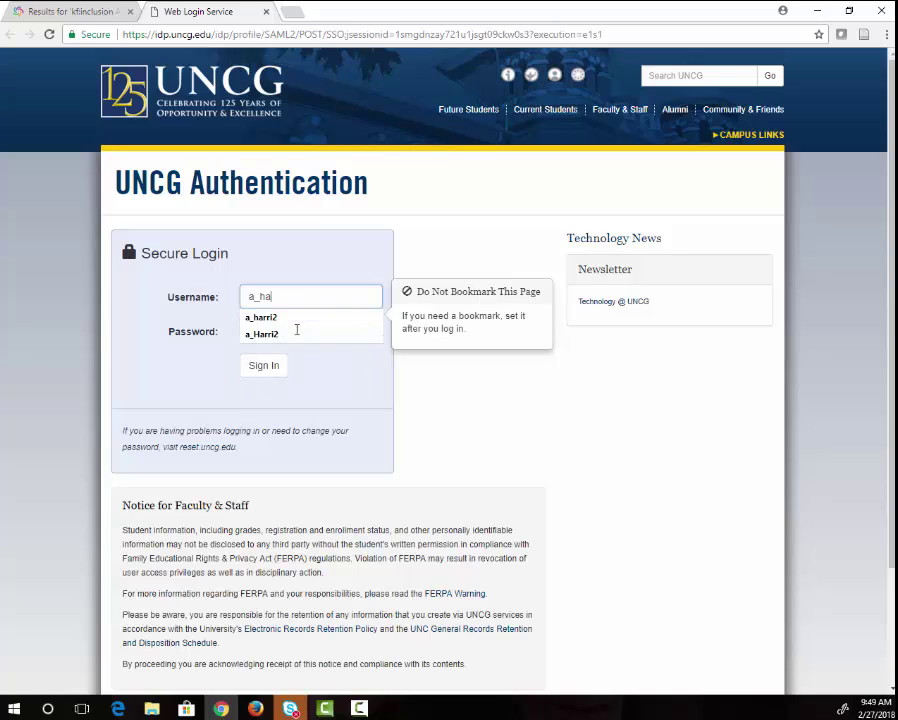
# Sign in at UNCG Authentication with your university username and password.
pyautogui.press('Tab')
pyautogui.write('••••••••••••••')
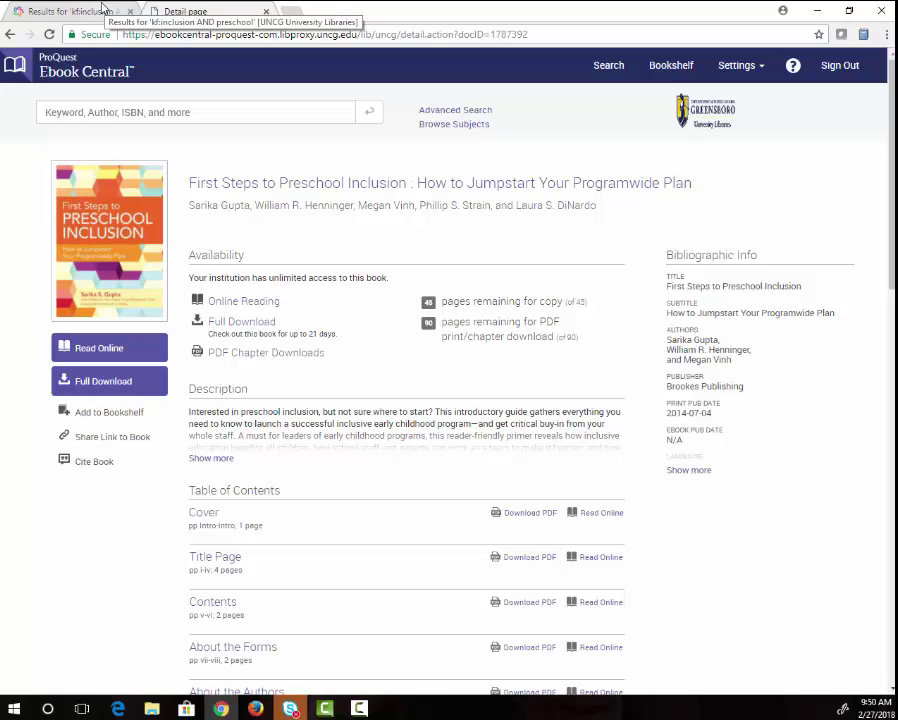
# In the WorldCat results, apply then clear the eBook format filter so all 68 results show.
pyautogui.click(103, 8)
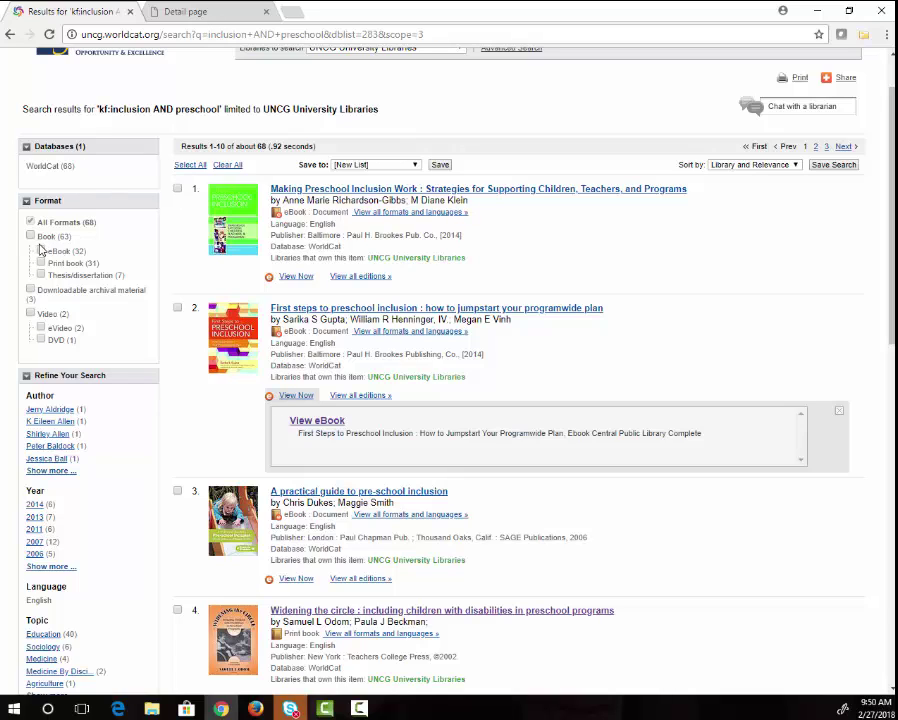
pyautogui.click(41, 250)
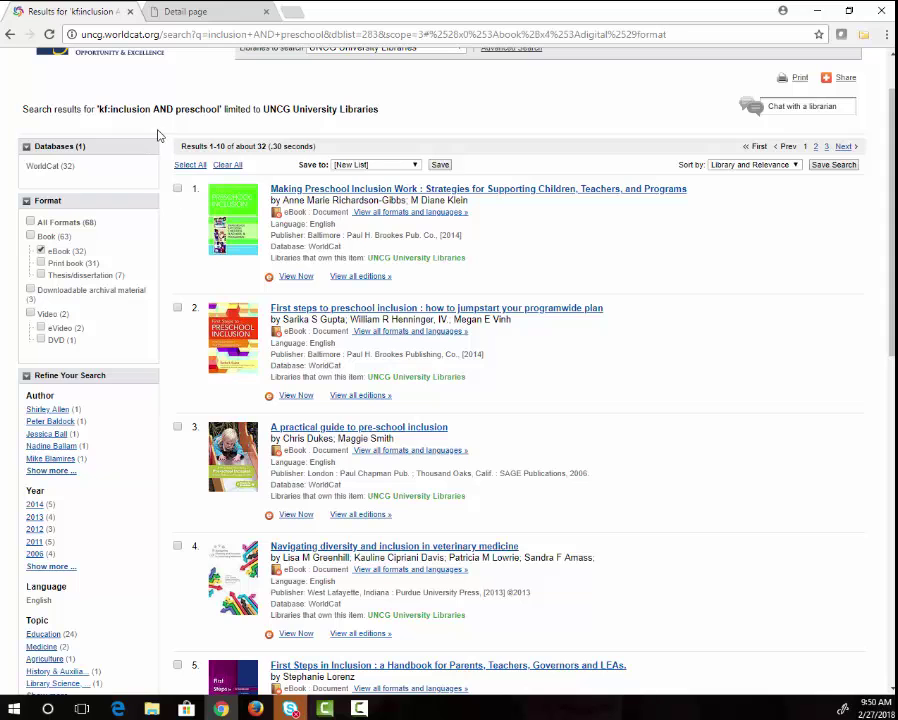
pyautogui.click(41, 251)
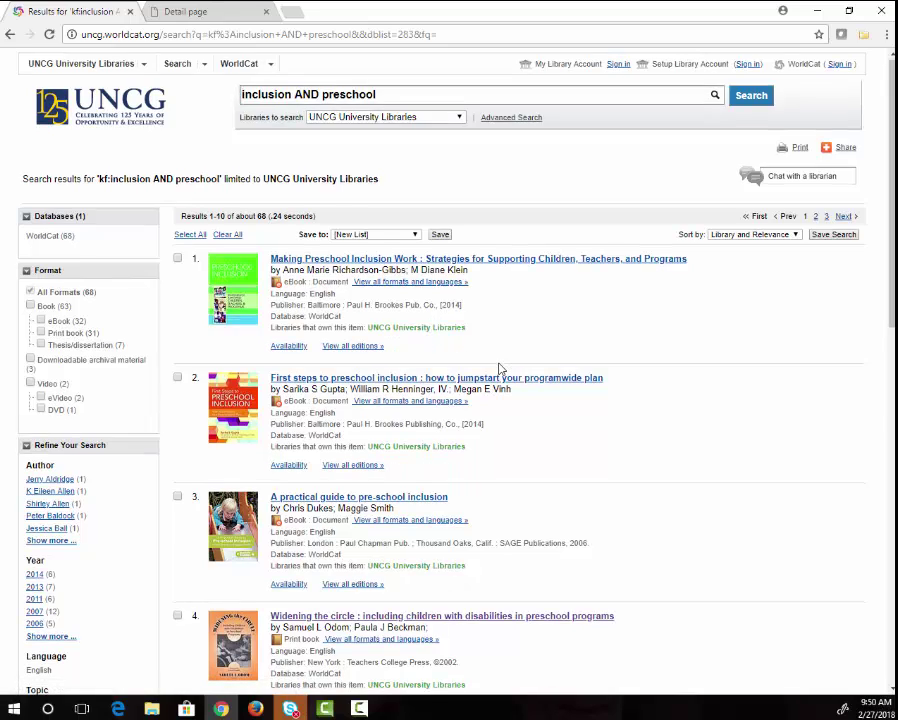
pyautogui.scroll(-2, 504, 366)
pyautogui.scroll(-1, 505, 358)
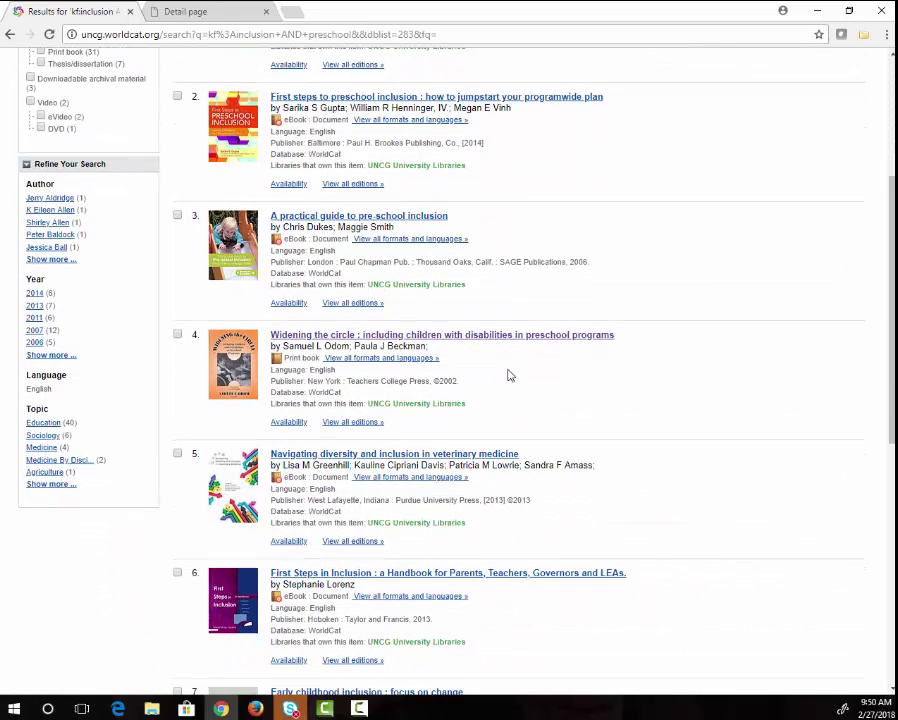
pyautogui.scroll(-1, 491, 364)
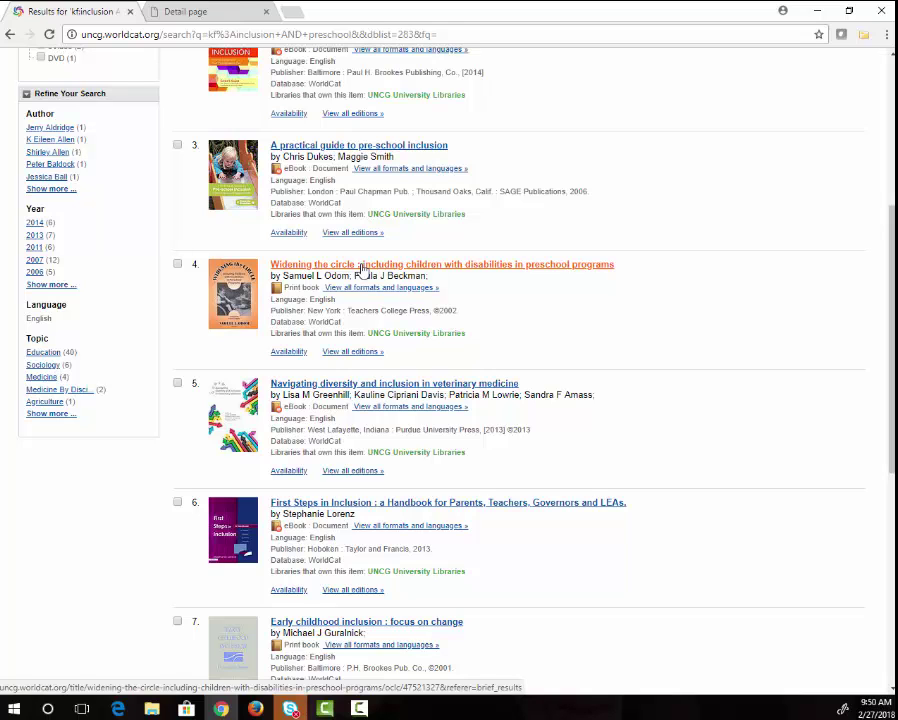
pyautogui.click(363, 266)
pyautogui.scroll(-3, 361, 270)
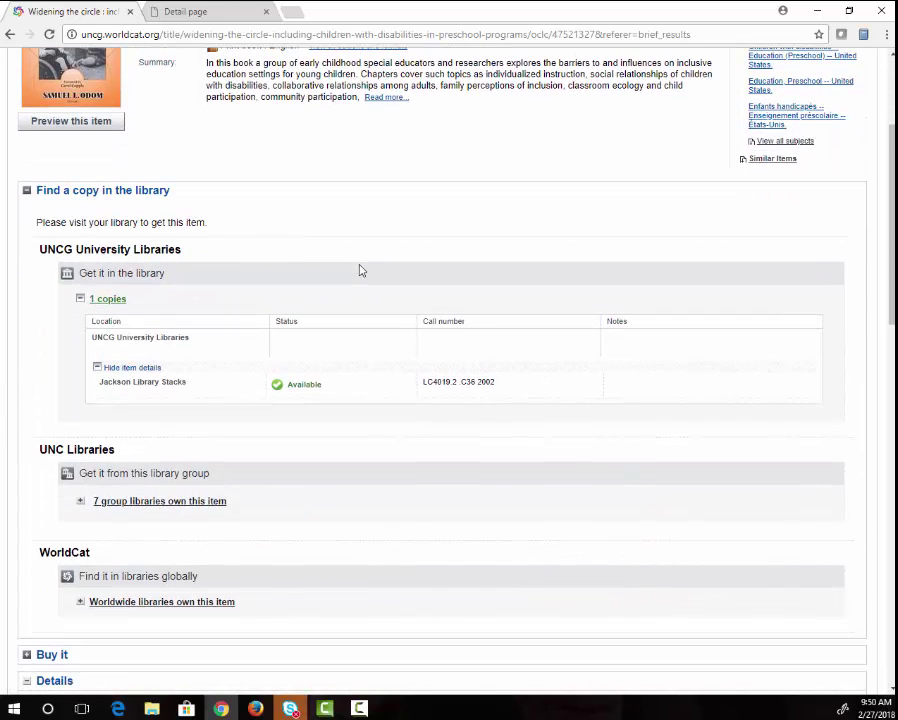
pyautogui.scroll(-5, 361, 270)
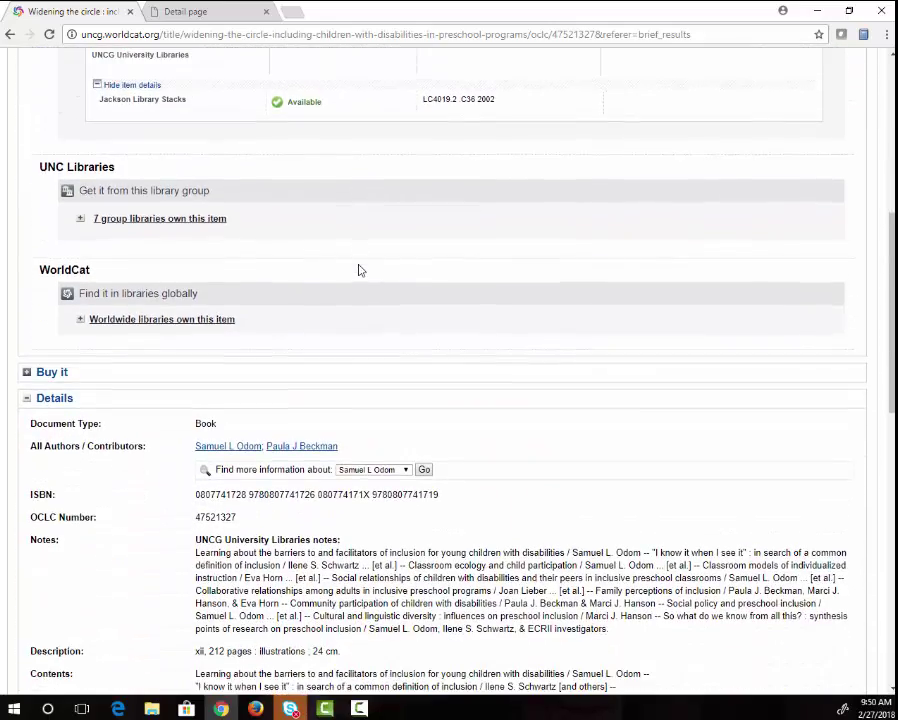
pyautogui.scroll(-3, 361, 270)
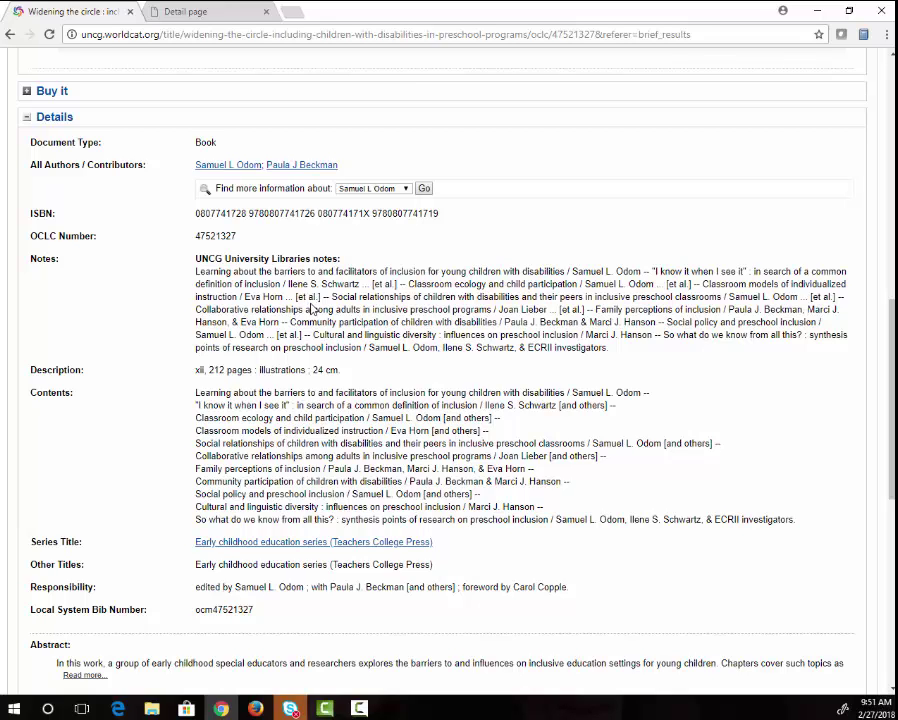
pyautogui.scroll(3, 310, 309)
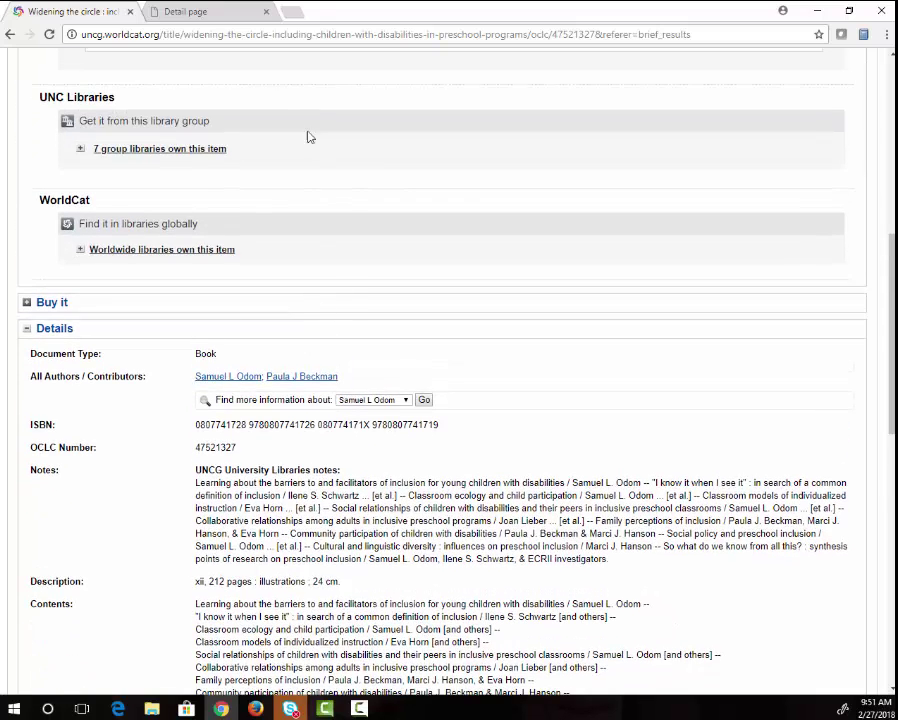
# Open library.uncg.edu in a new tab and go to its Services > Interlibrary Loan page.
pyautogui.click(292, 13)
pyautogui.write('library.uncg.edu')
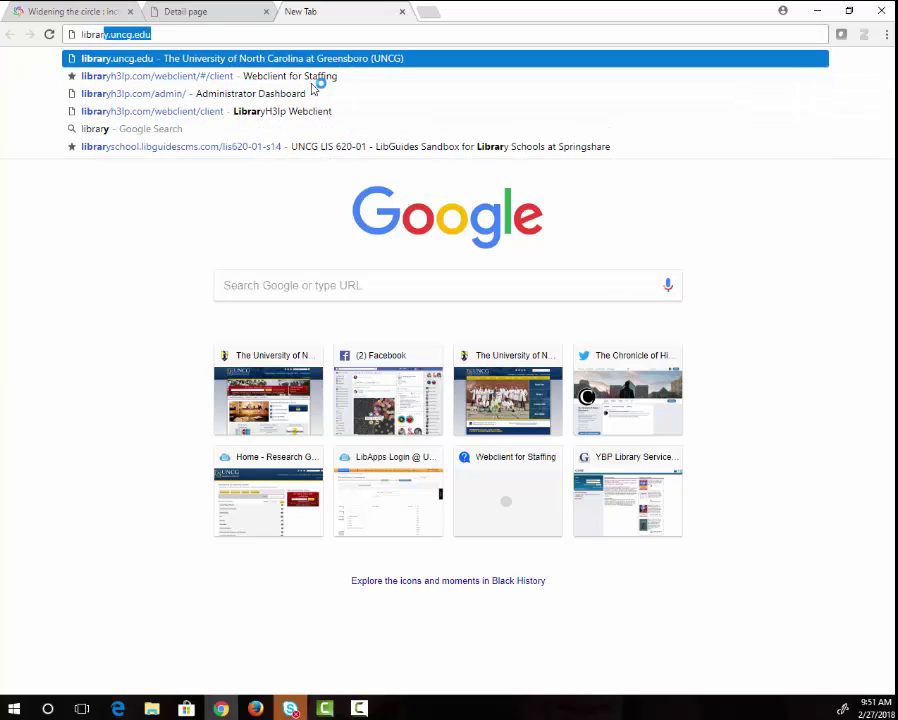
pyautogui.press('Return')
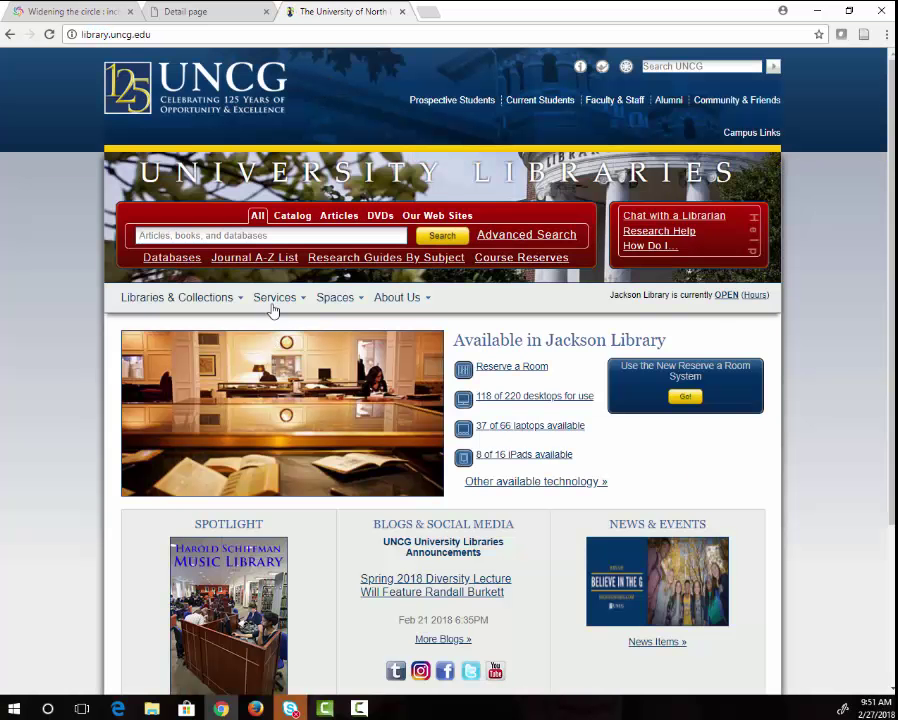
pyautogui.moveTo(268, 300)
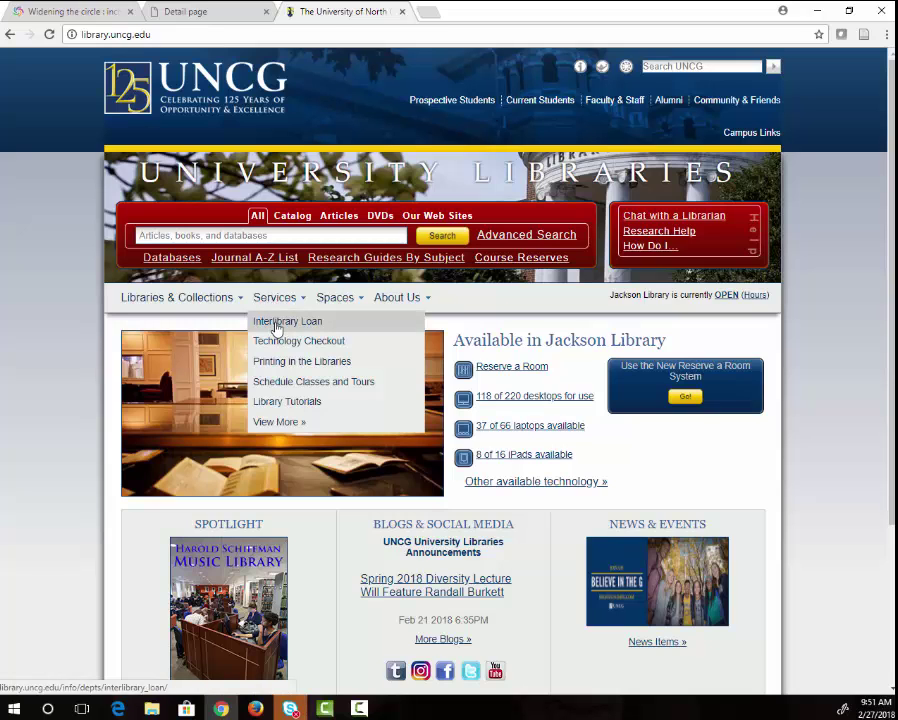
pyautogui.click(276, 325)
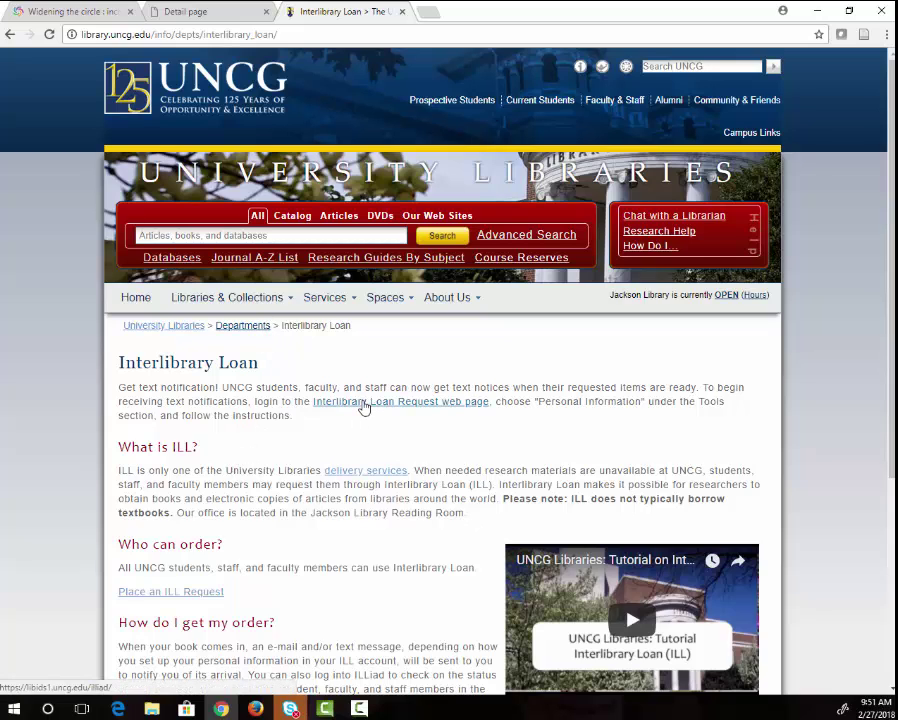
# Log in to ILLiad with the account username and password, then start a new book loan request.
pyautogui.click(365, 408)
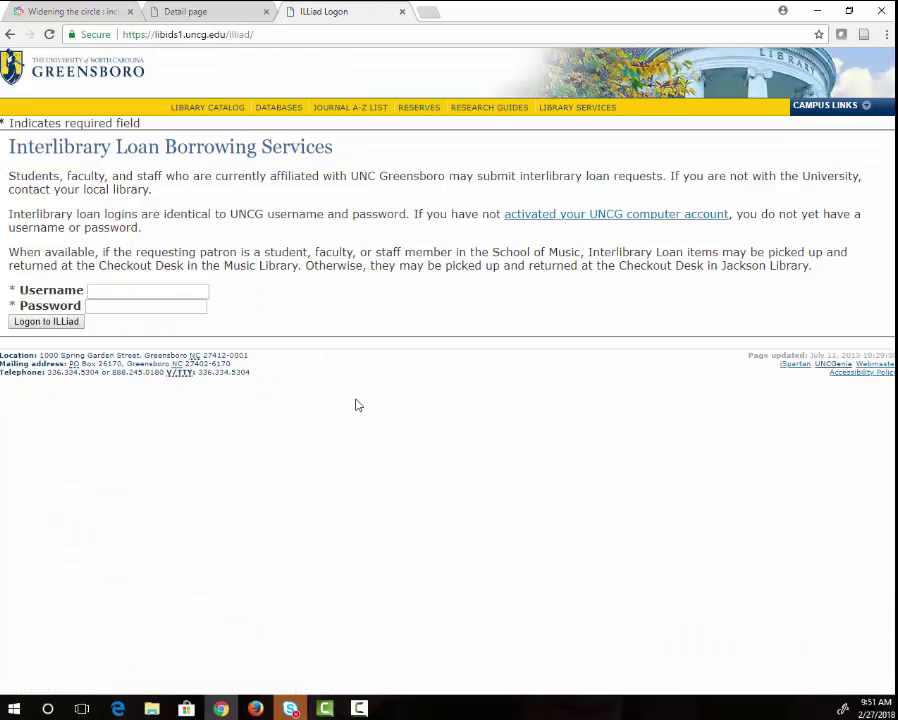
pyautogui.click(171, 292)
pyautogui.press('Tab')
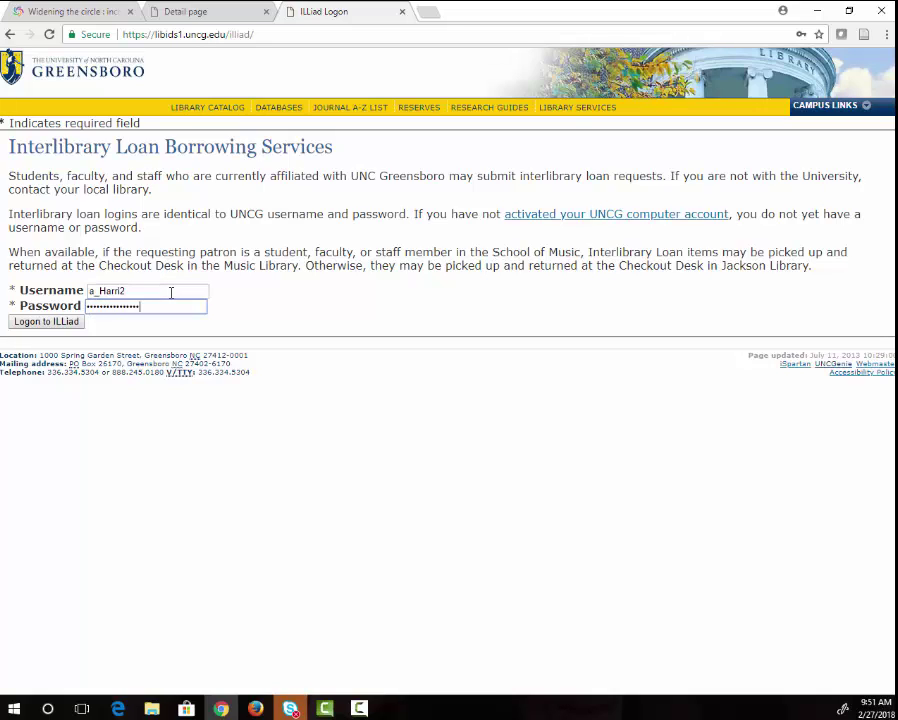
pyautogui.press('Return')
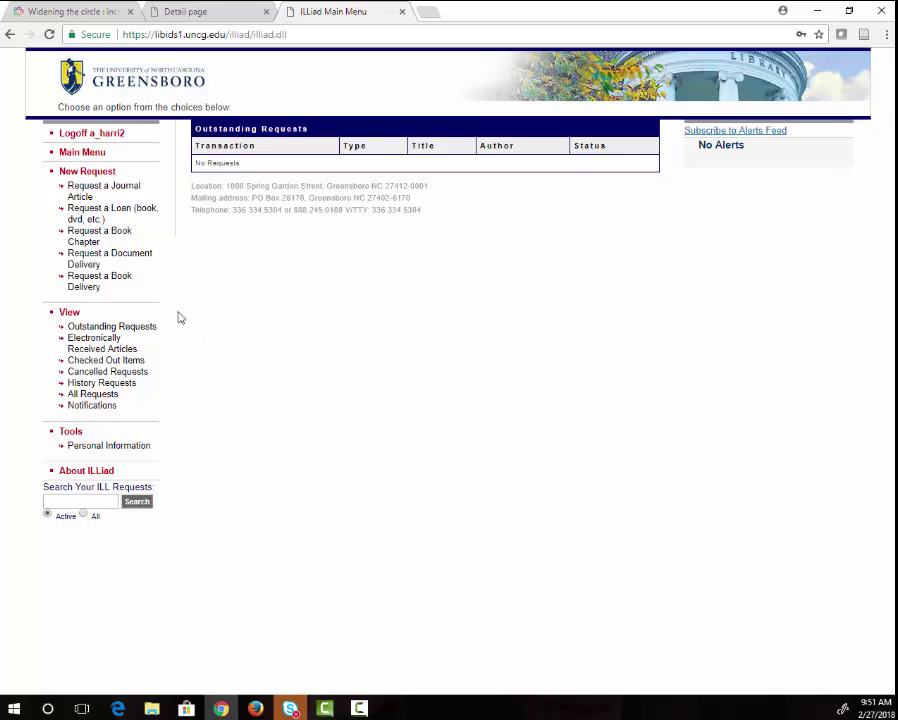
pyautogui.click(97, 217)
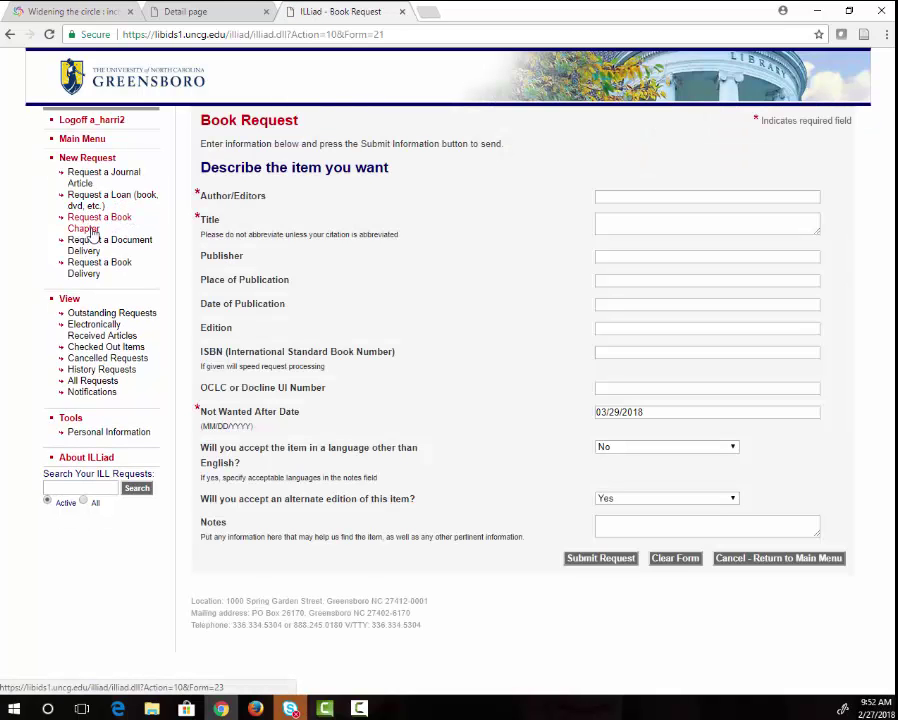
# Copy the Widening the circle title from the WorldCat record into the request's Title field.
pyautogui.click(45, 10)
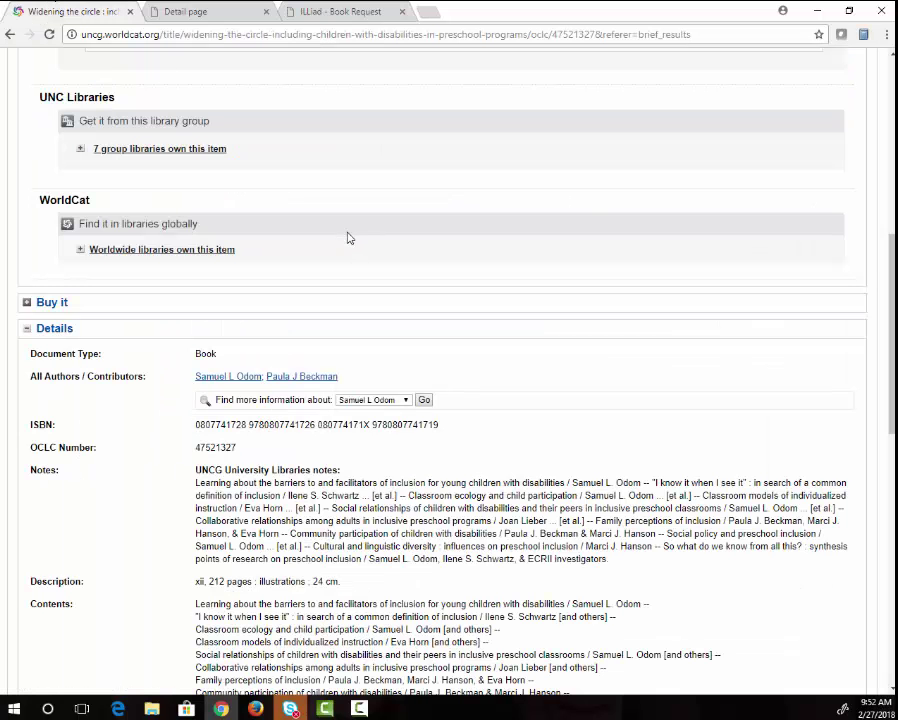
pyautogui.scroll(6, 340, 240)
pyautogui.moveTo(658, 190); pyautogui.dragTo(143, 182)
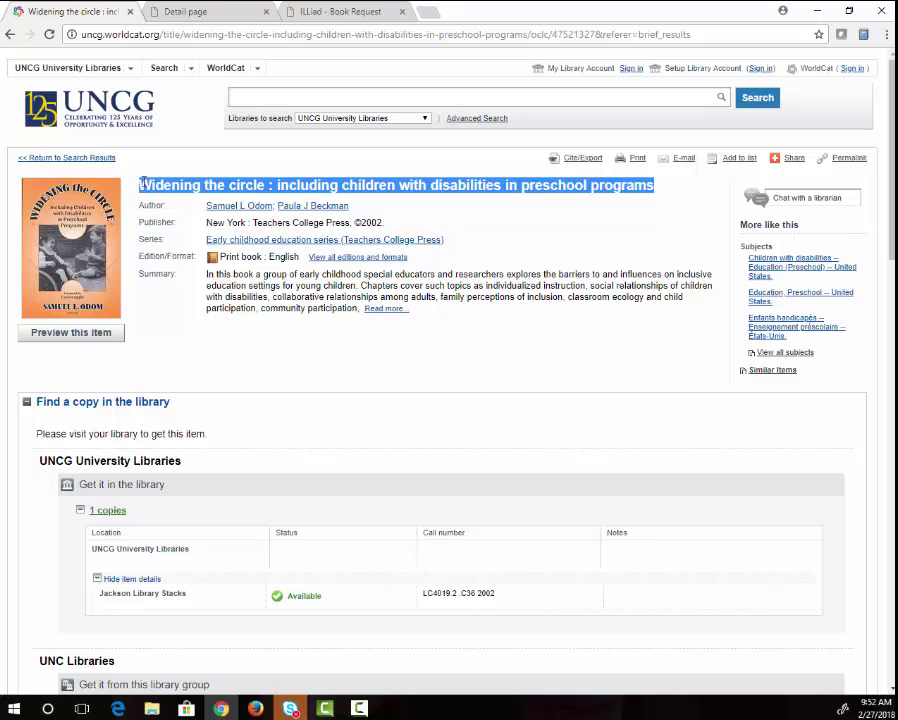
pyautogui.hotkey('ctrl', 'c')
pyautogui.click(334, 14)
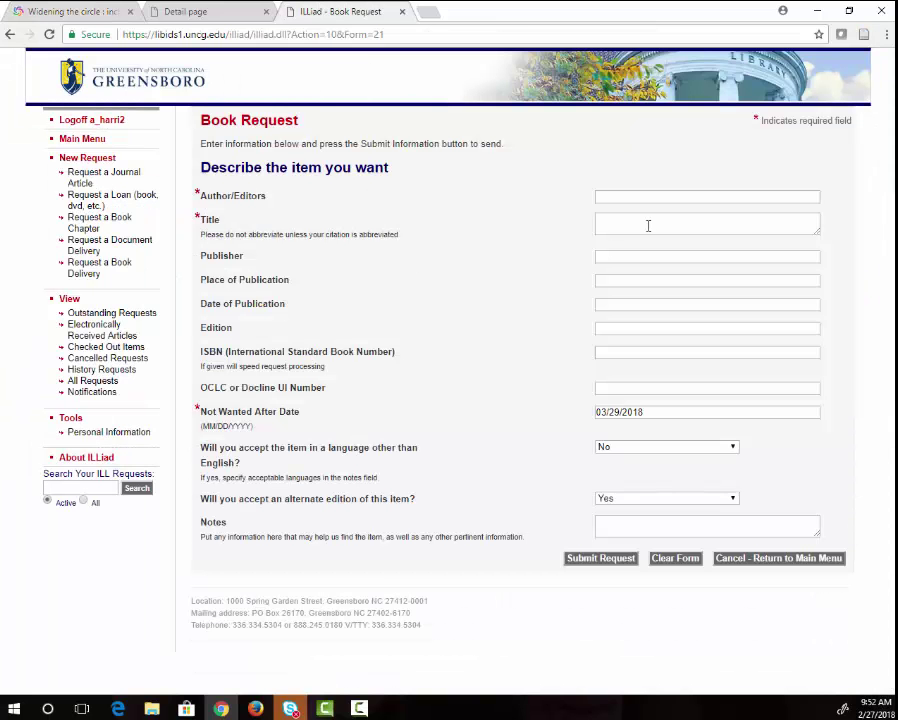
pyautogui.click(646, 226)
pyautogui.hotkey('ctrl', 'v')
# Copy both authors into Author/Editors and add a note saying you are a distance education student.
pyautogui.click(60, 11)
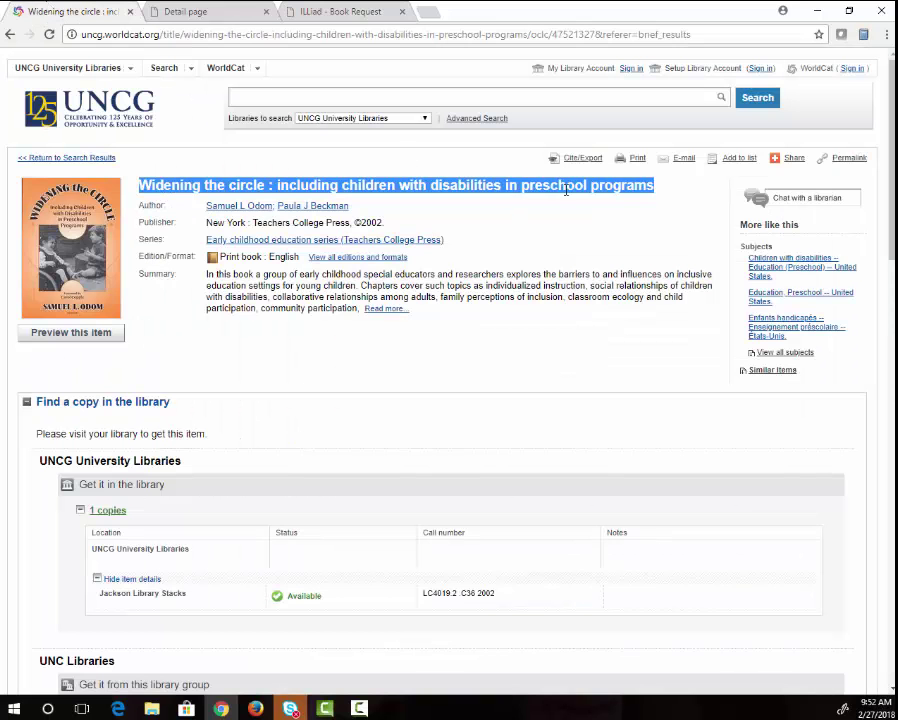
pyautogui.moveTo(350, 206); pyautogui.dragTo(211, 214)
pyautogui.hotkey('ctrl', 'c')
pyautogui.click(340, 12)
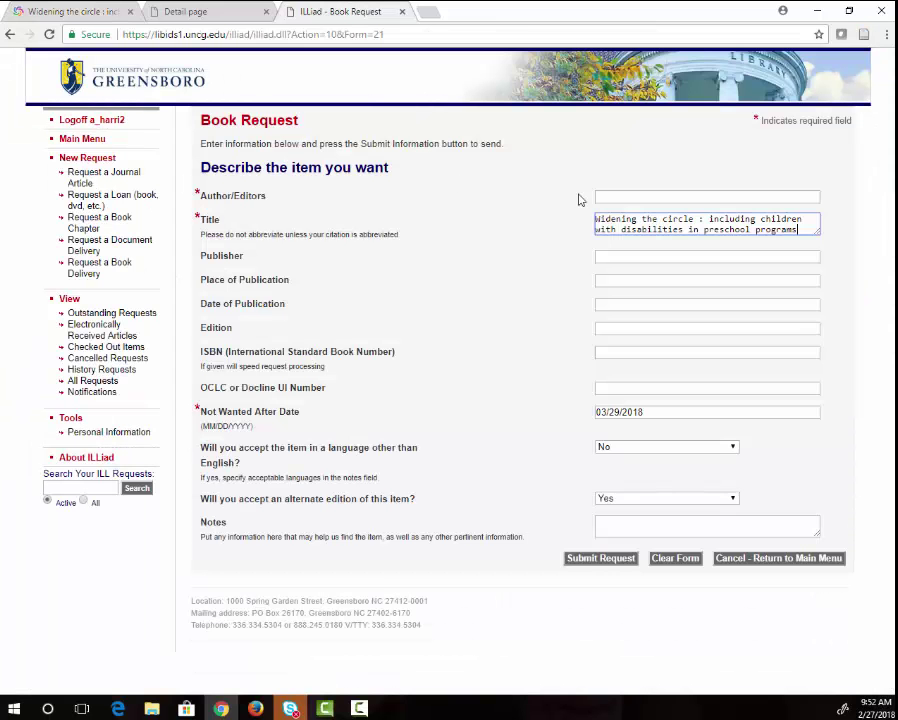
pyautogui.click(632, 195)
pyautogui.hotkey('ctrl', 'v')
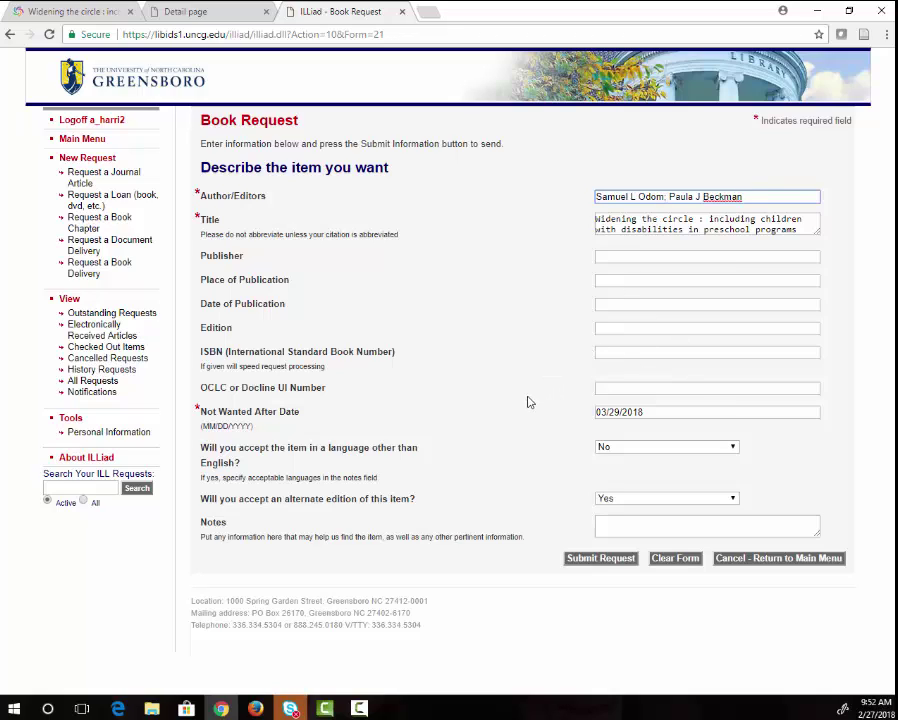
pyautogui.click(621, 522)
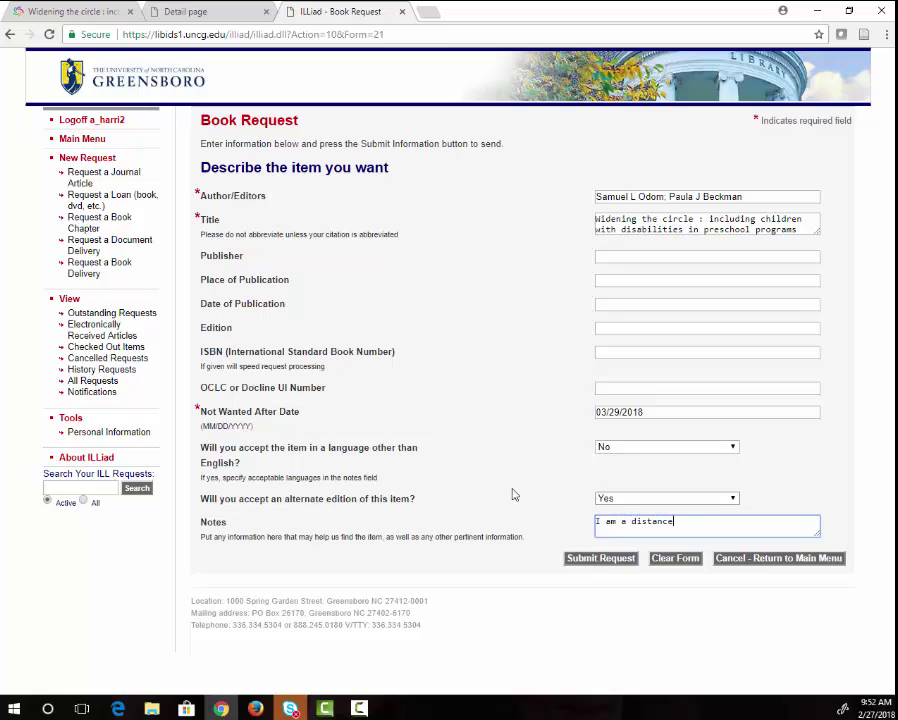
pyautogui.write('I am a distance education student')
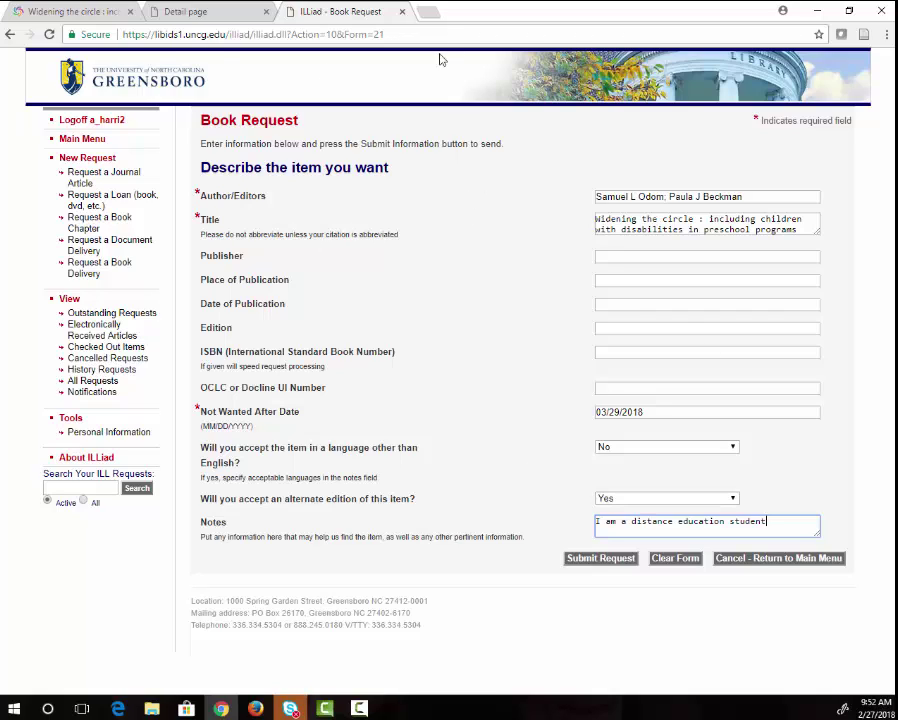
# From the UNCG homepage, go to the University Libraries site and its Chat with a Librarian page.
pyautogui.click(157, 77)
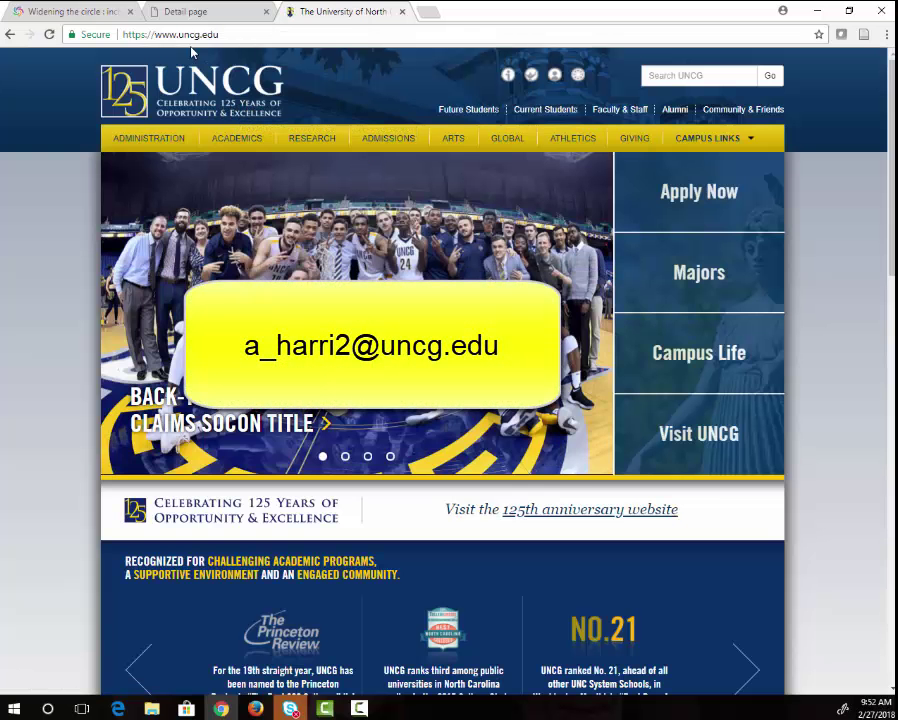
pyautogui.moveTo(731, 142)
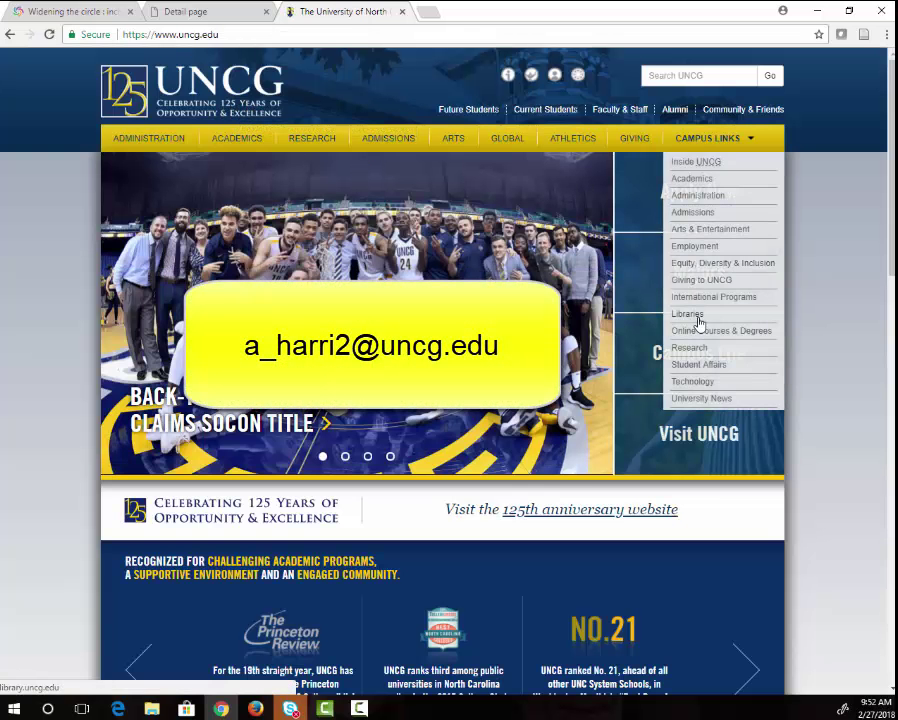
pyautogui.click(713, 314)
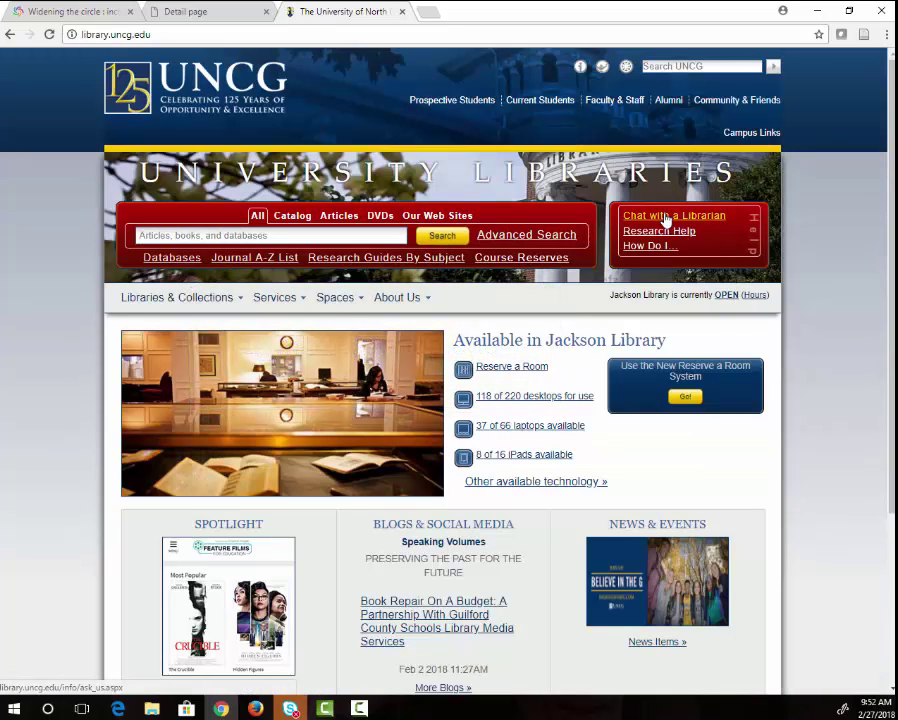
pyautogui.click(664, 219)
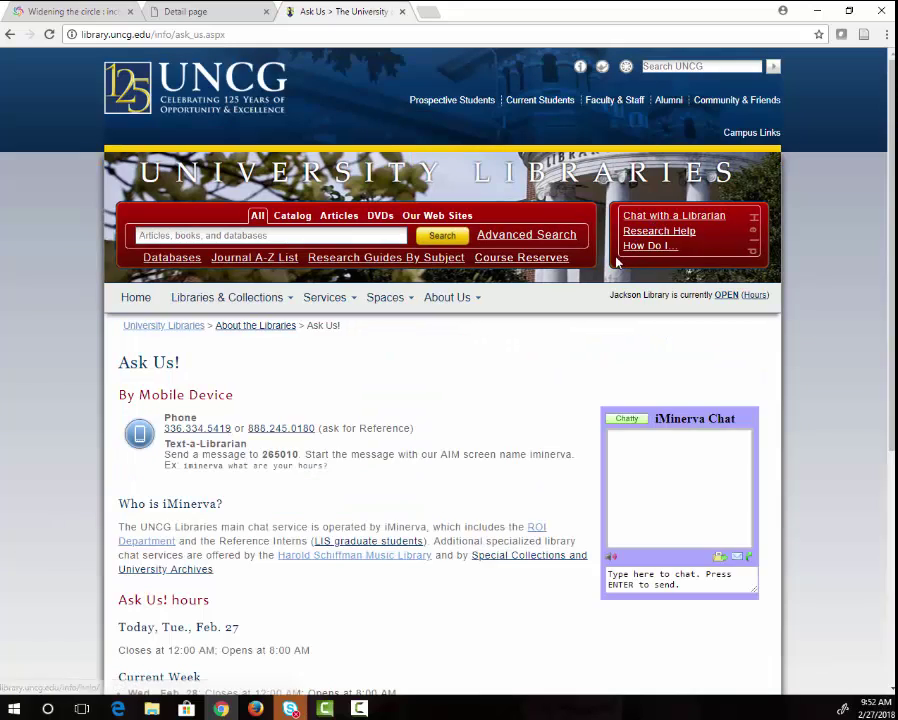